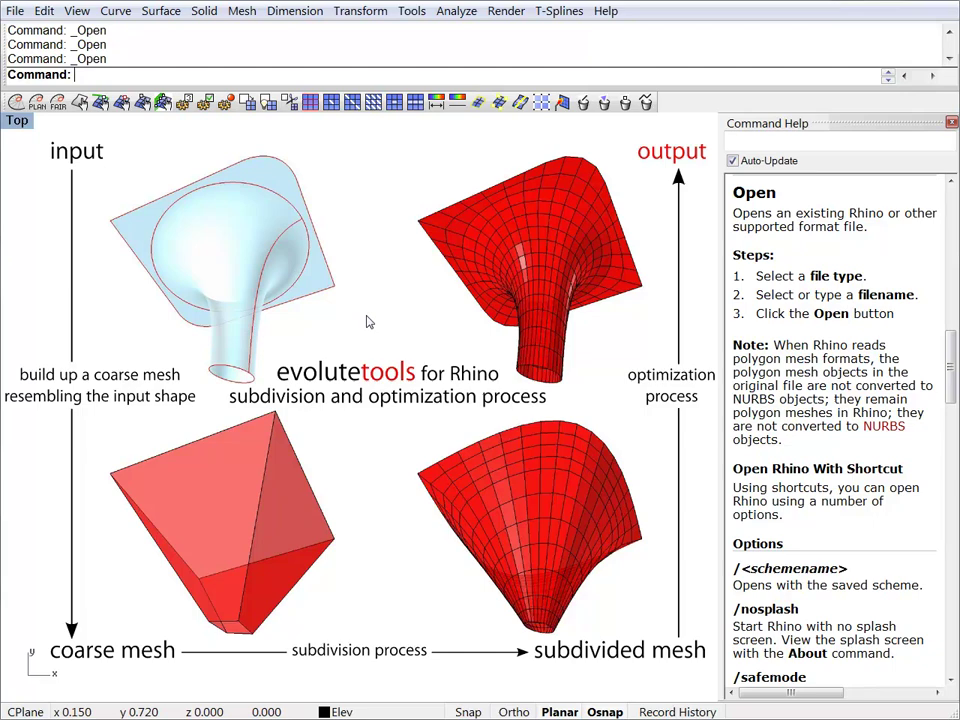
- Maximize the Perspective viewport and draw a single four-corner mesh face with the 3DFace command
key(ctrl+F4)
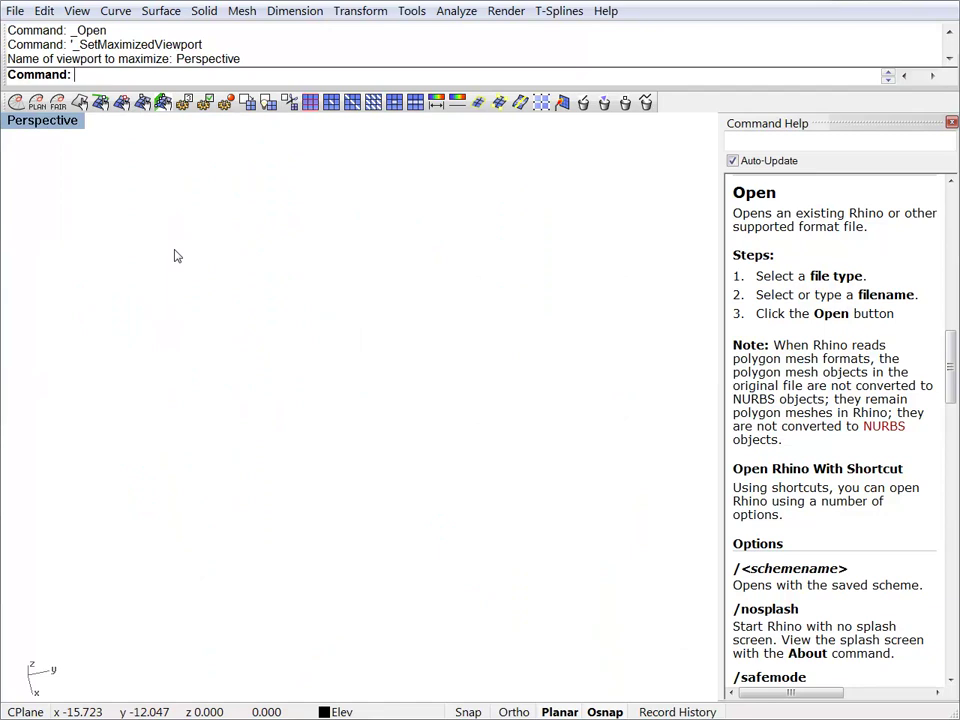
key(Return)
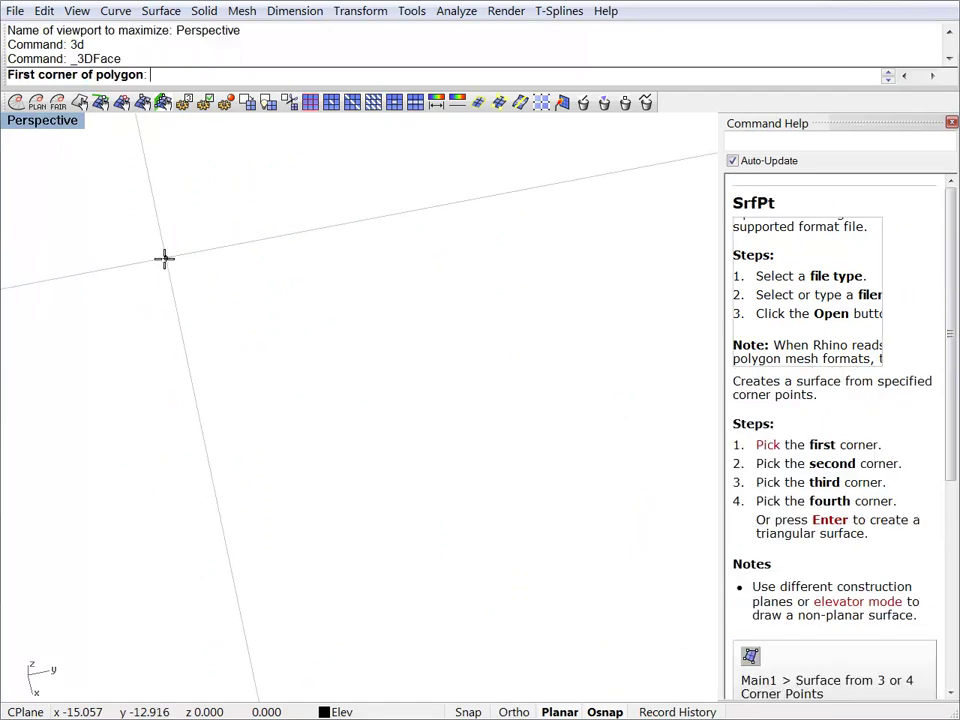
click(27, 197)
click(213, 175)
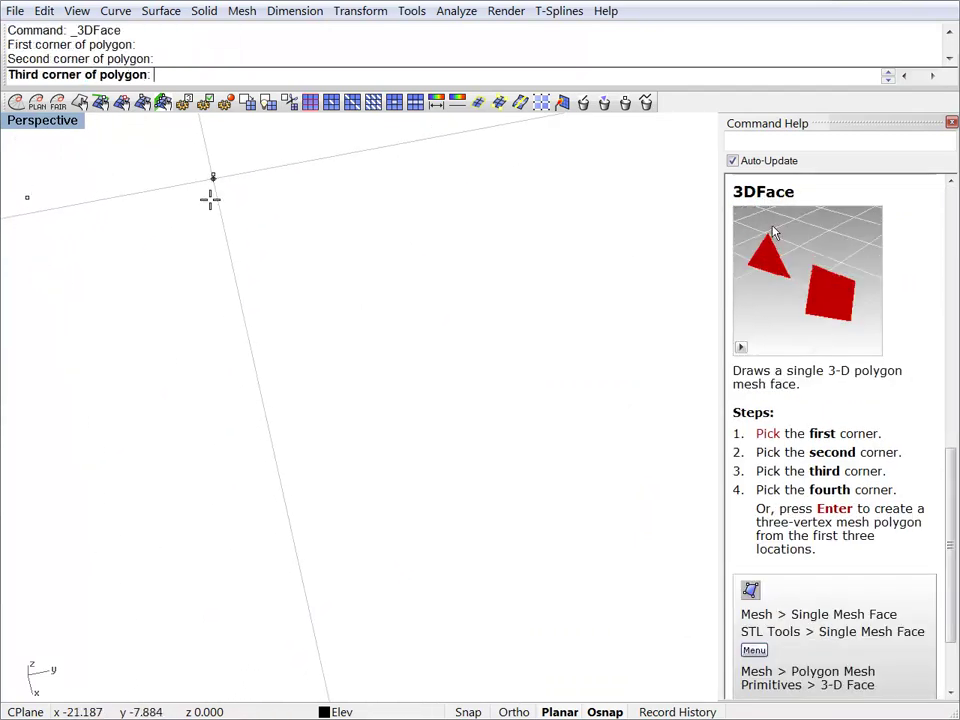
click(237, 313)
click(40, 331)
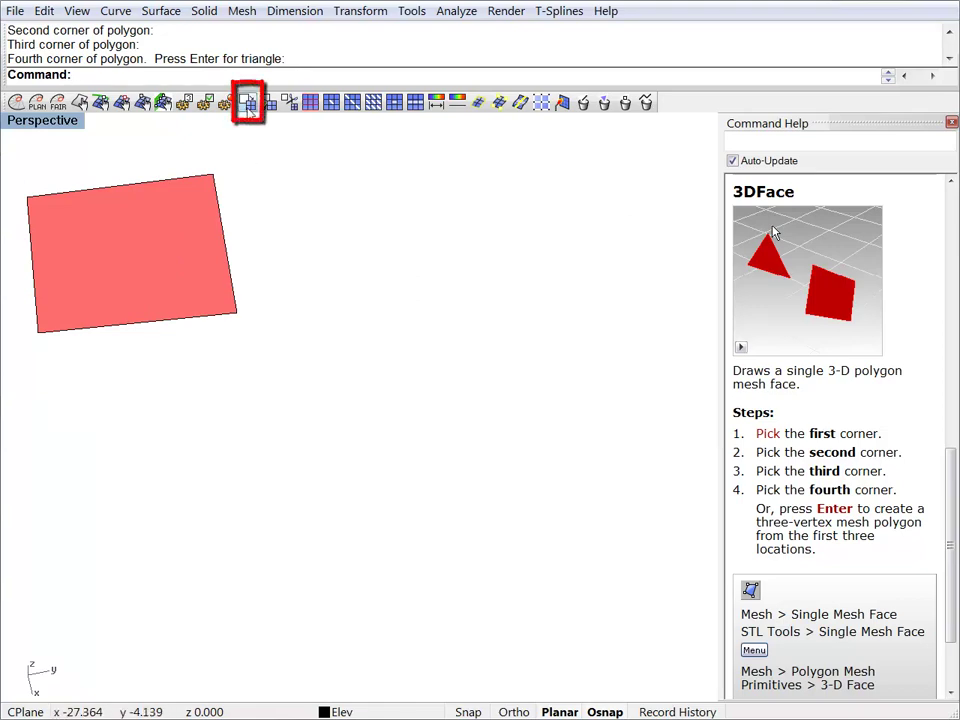
- Subdivide the quad mesh face with etSubdivide using the CatmullClark rule
click(248, 104)
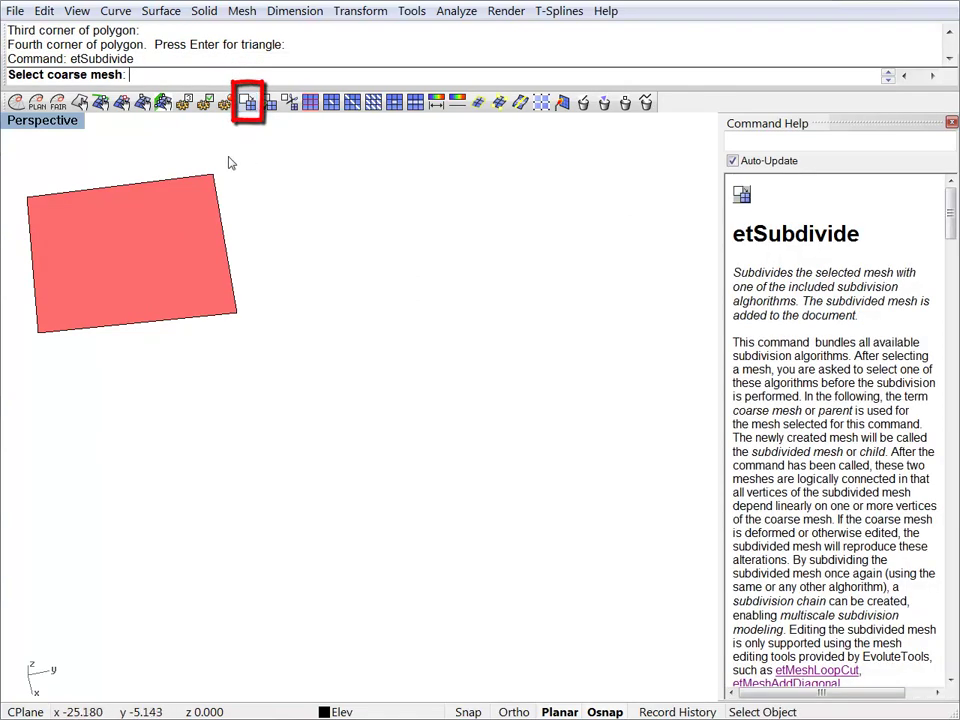
click(226, 234)
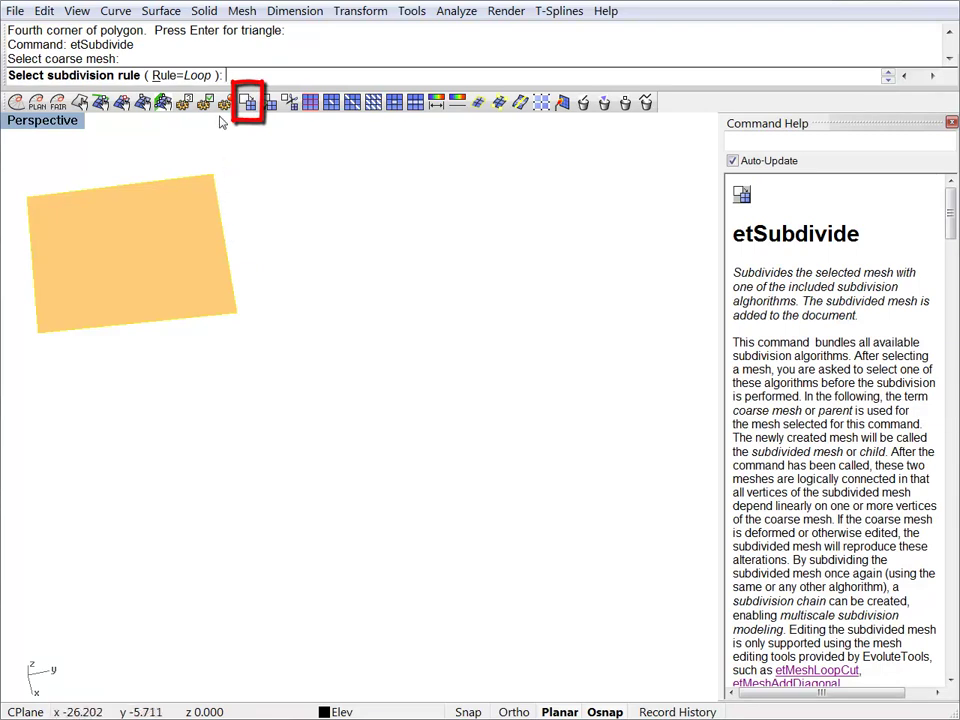
click(187, 75)
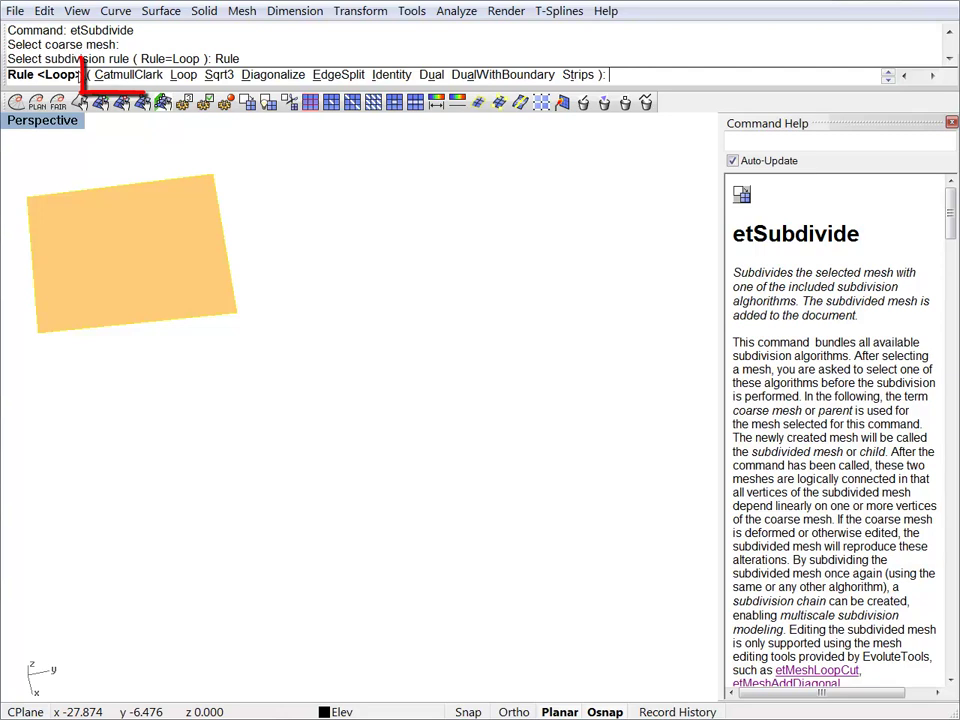
click(139, 79)
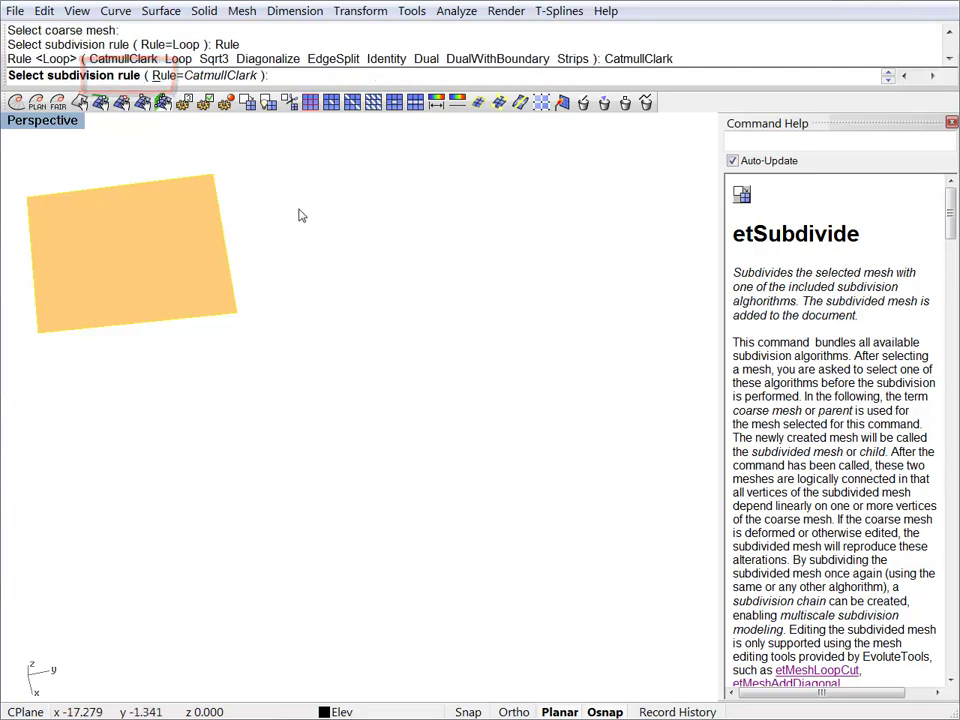
key(Return)
- Move the subdivided four-face mesh about 20 units sideways so it sits beside the coarse mesh
click(180, 258)
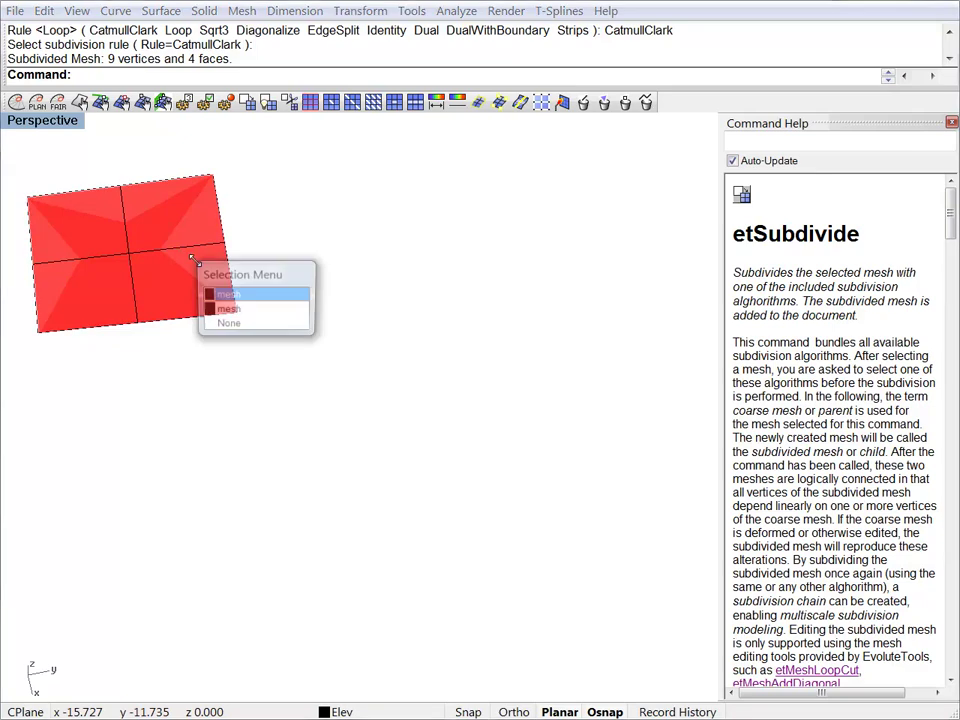
click(226, 307)
text(m)
key(Return)
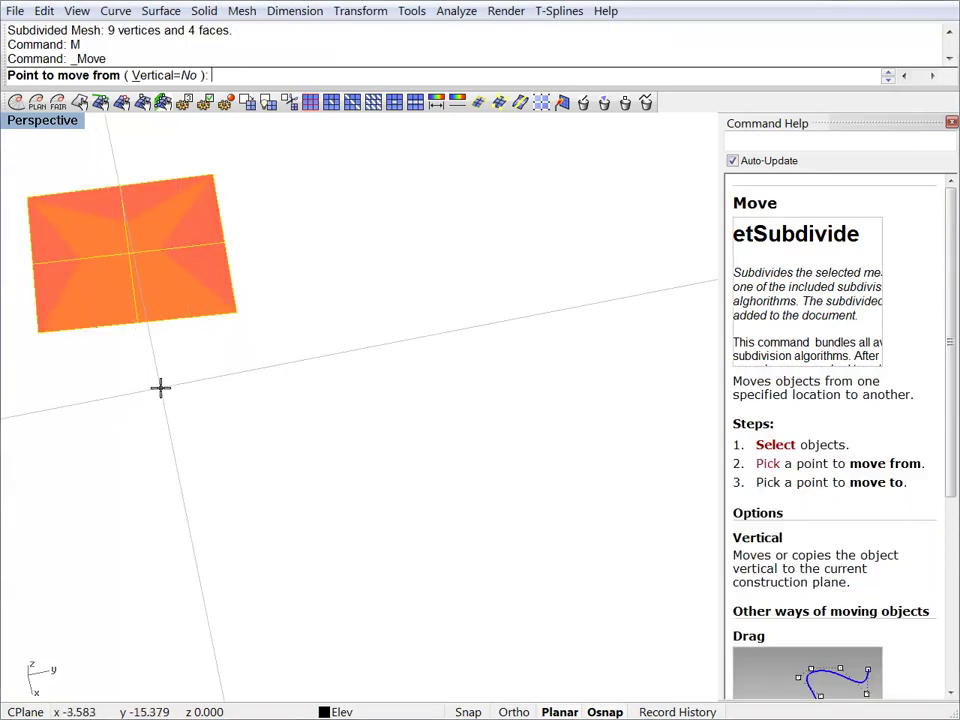
click(161, 388)
click(414, 388)
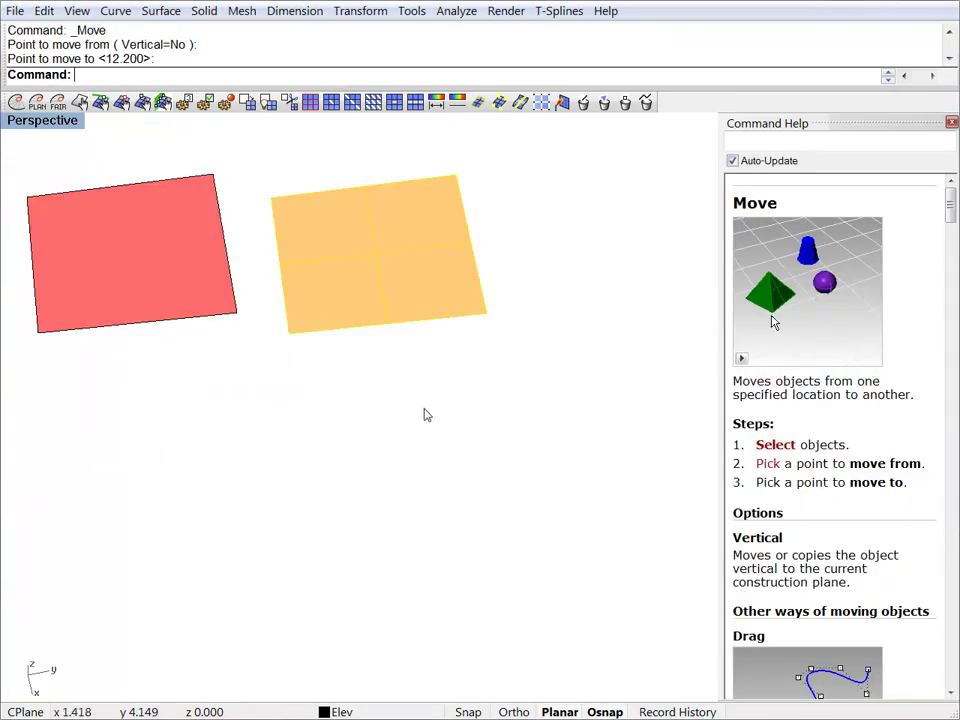
- Subdivide the four-face mesh with etSubdivide, keeping the CatmullClark rule
click(393, 260)
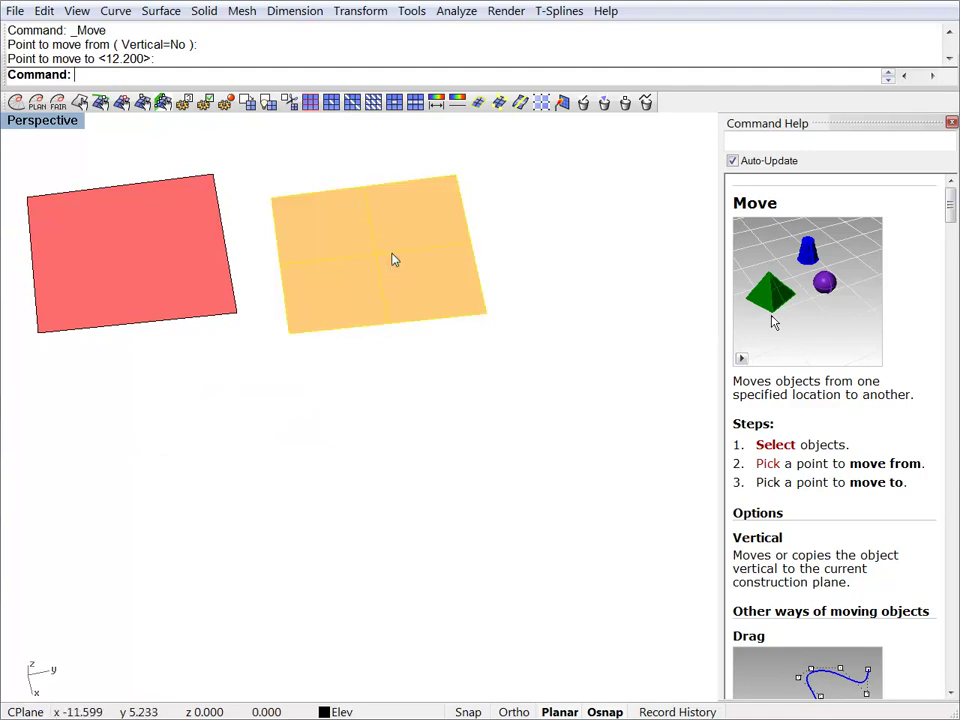
click(253, 112)
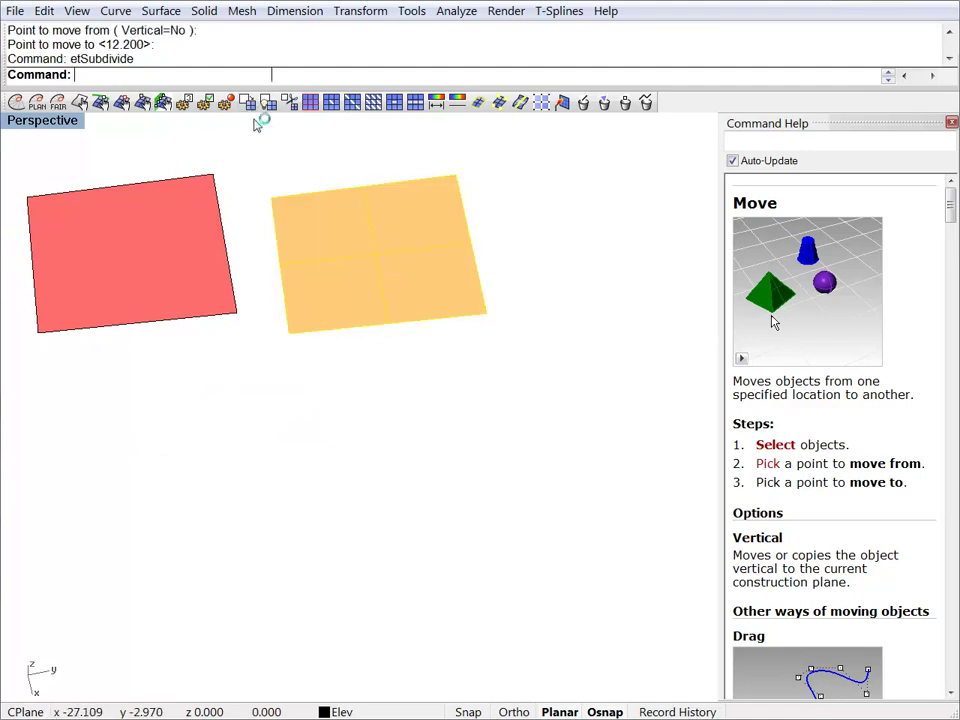
key(Return)
- Move the new 16-face mesh about 20 units sideways so it sits beside the four-face mesh, and deselect it
click(396, 260)
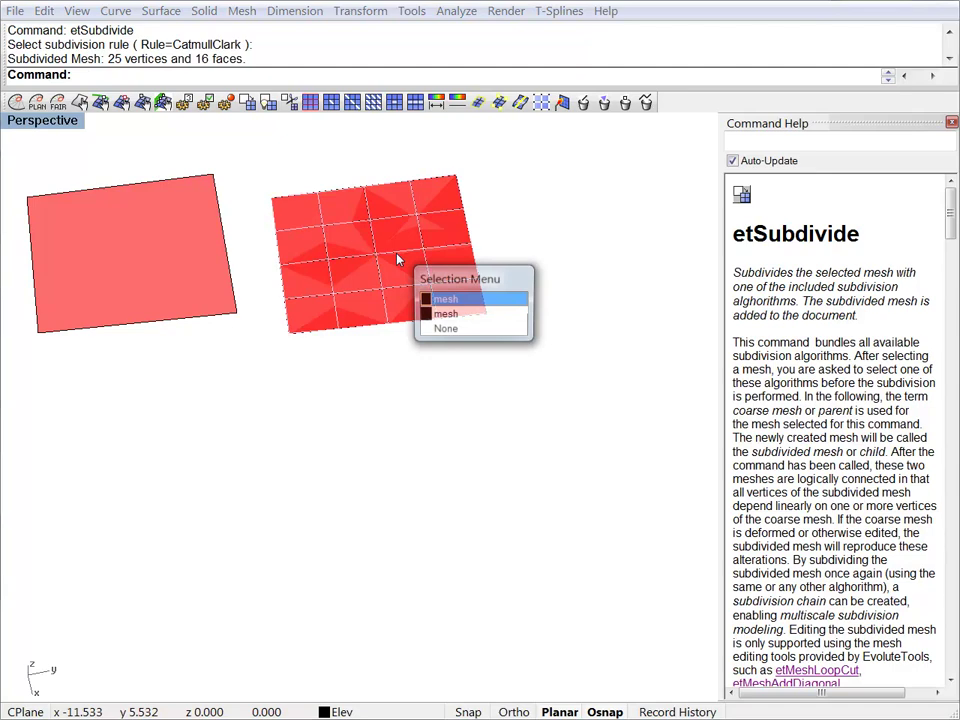
click(425, 328)
text(M)
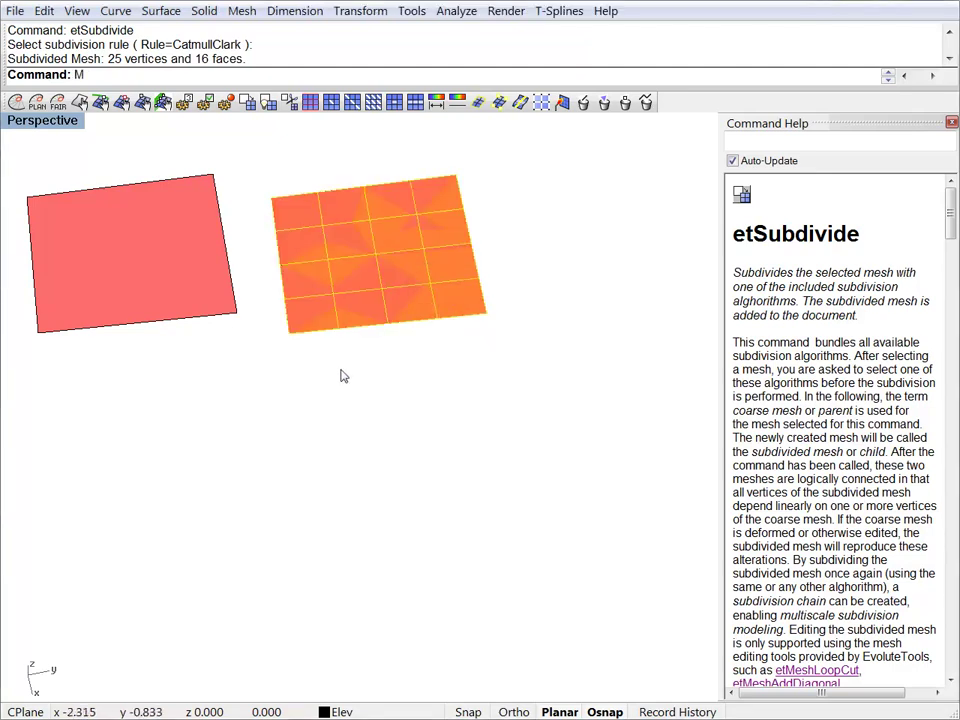
key(Return)
click(306, 375)
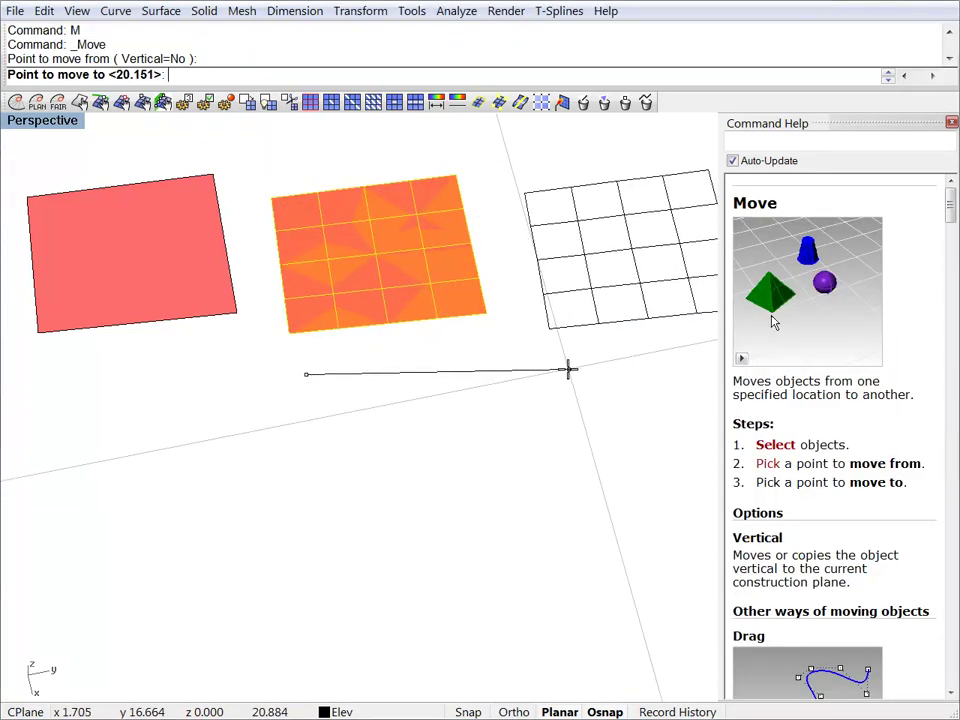
click(562, 376)
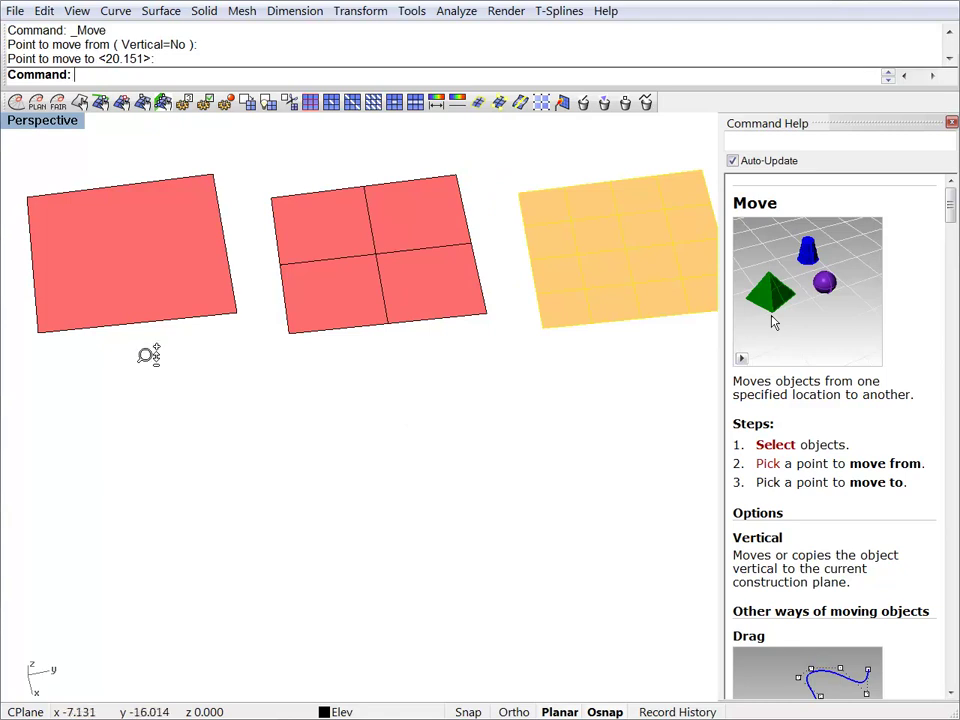
scroll(148, 355, down, 3)
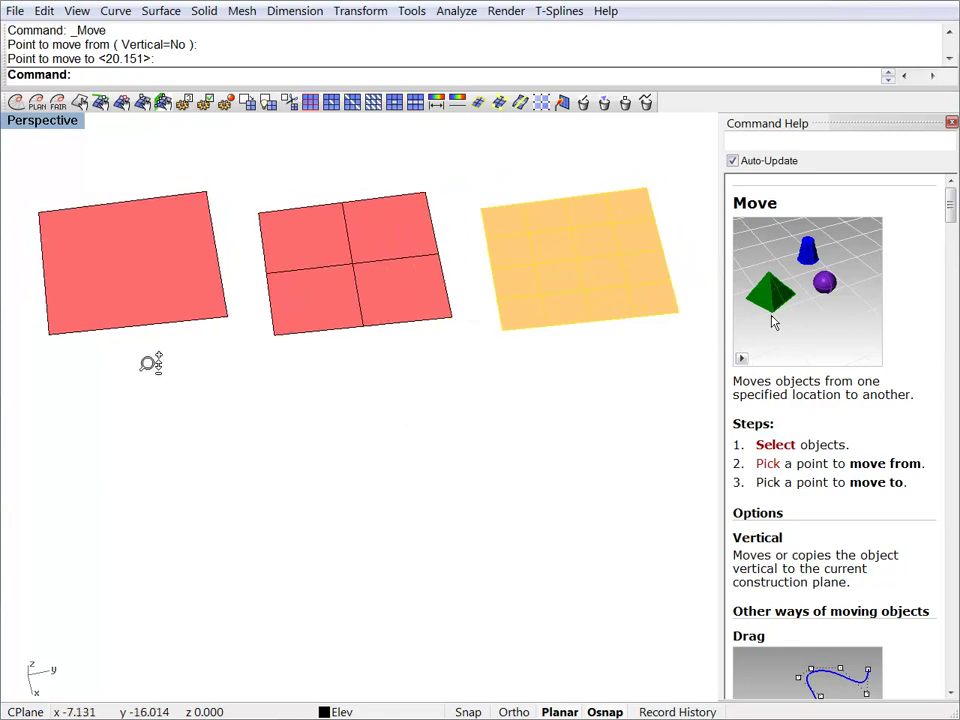
shift+right_drag(293, 388, 255, 356)
click(284, 374)
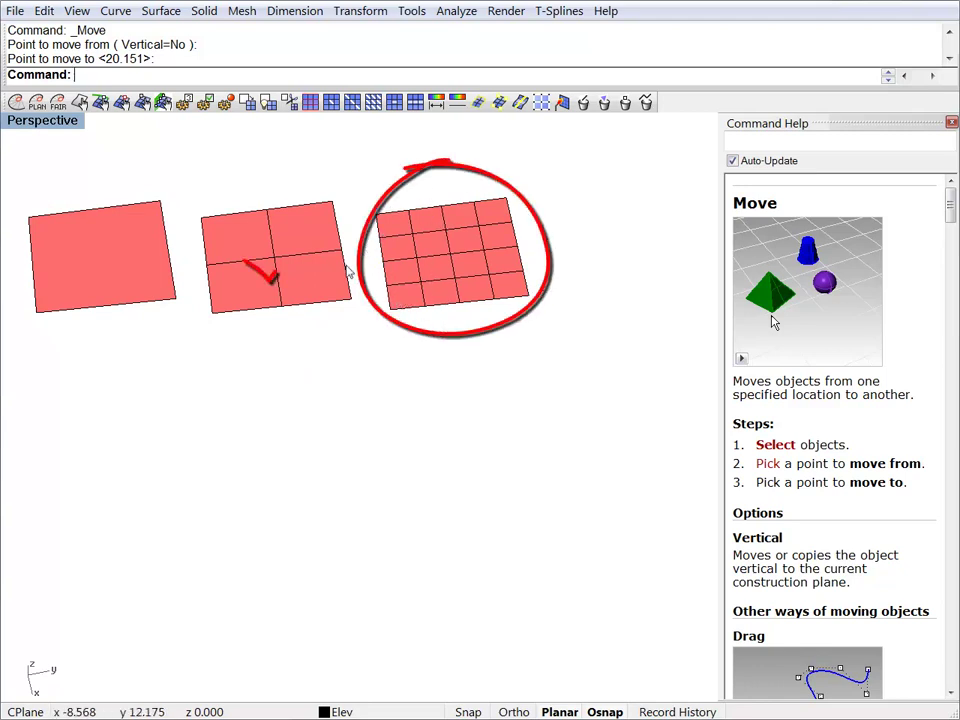
- Run etSubdivide again from the four-face mesh with the CatmullClark rule to refine the 16-face mesh another level
click(309, 259)
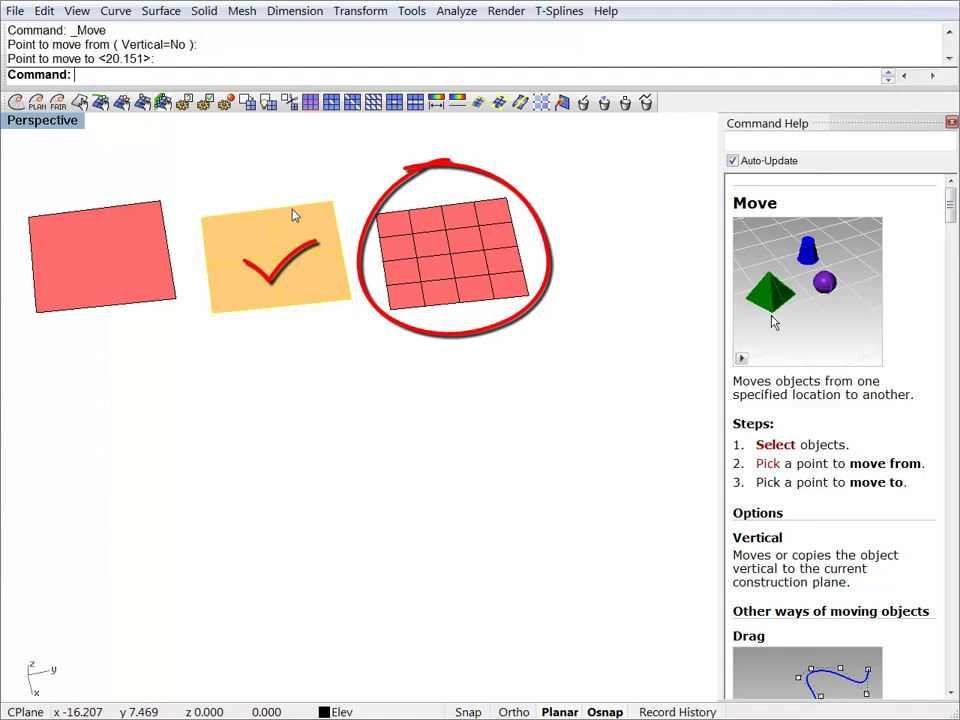
click(248, 102)
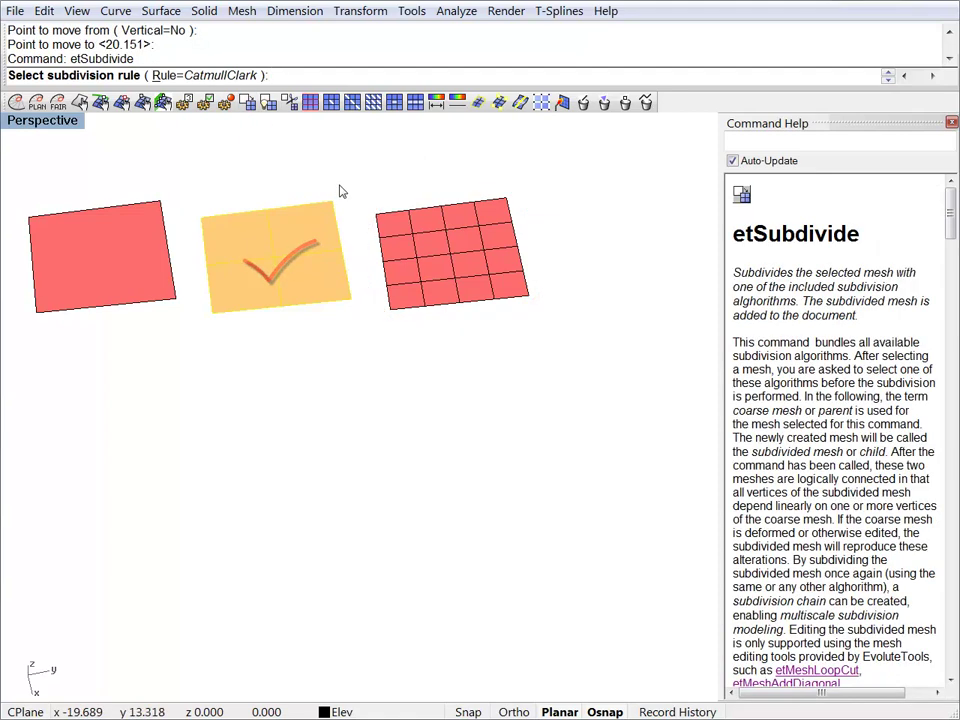
key(Return)
click(396, 177)
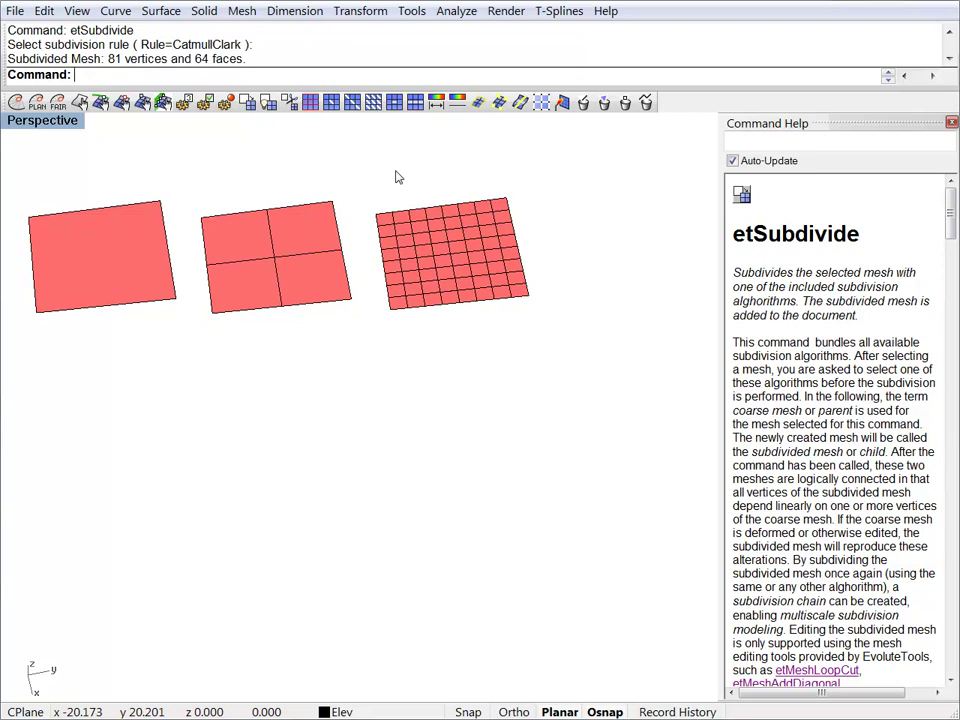
- Subdivide the refined third mesh with etSubdivide using the Diagonalize rule
click(430, 226)
click(247, 102)
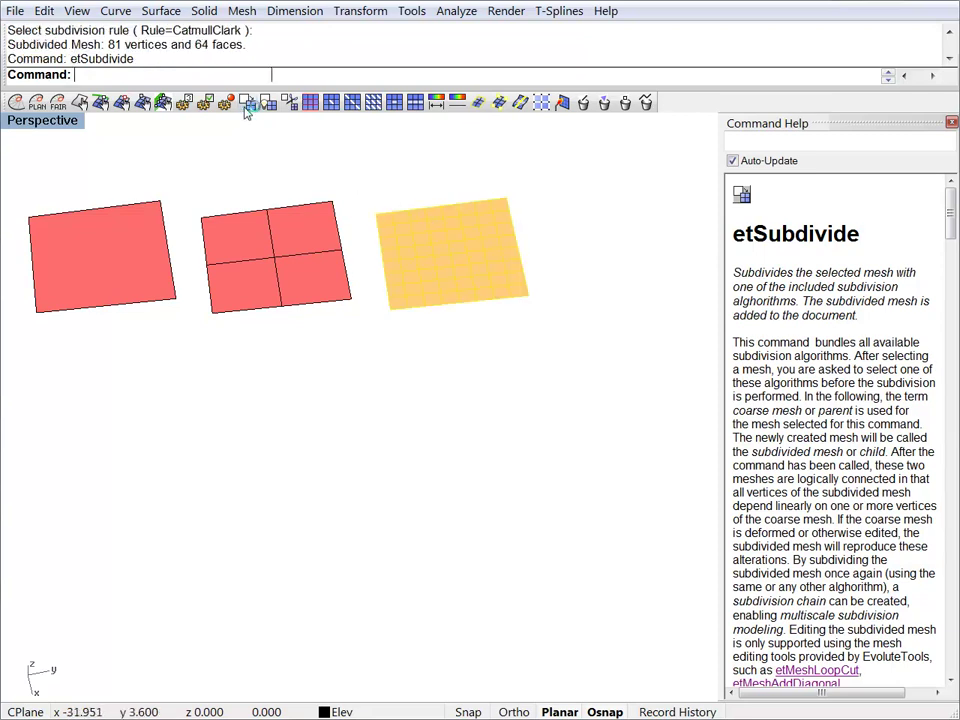
click(195, 76)
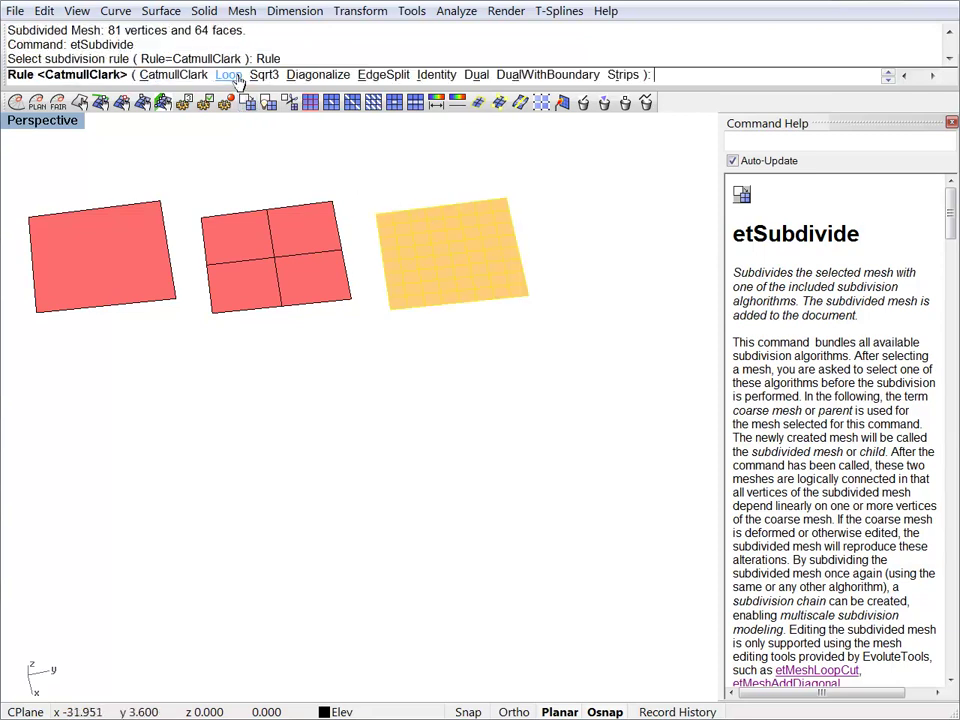
click(320, 76)
key(Return)
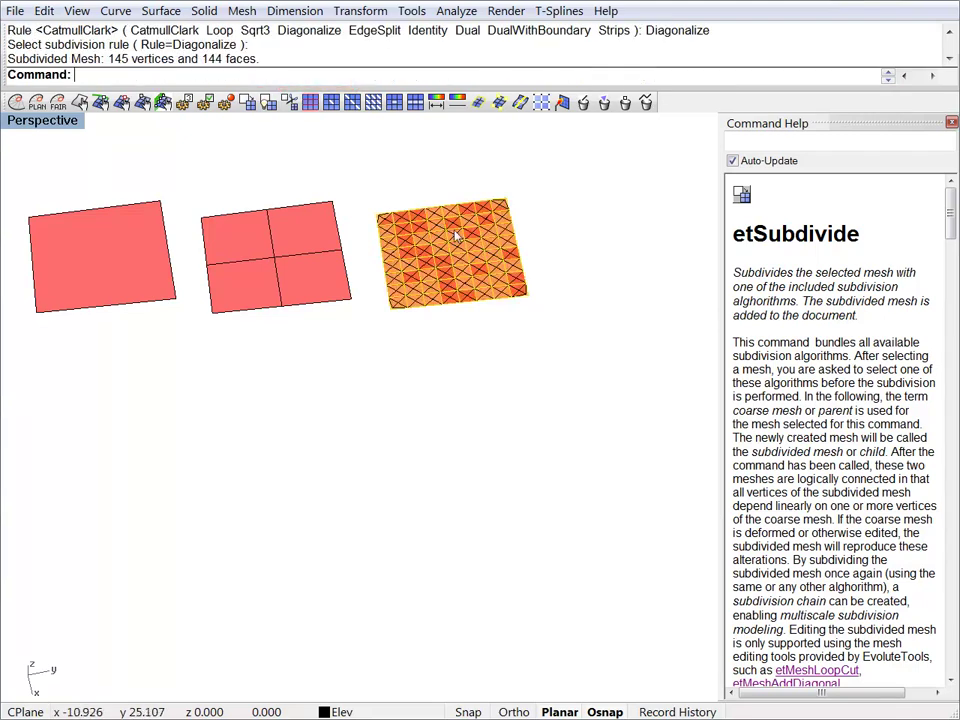
- Move the diagonalized mesh sideways so it becomes the fourth mesh in the row
click(455, 235)
click(500, 291)
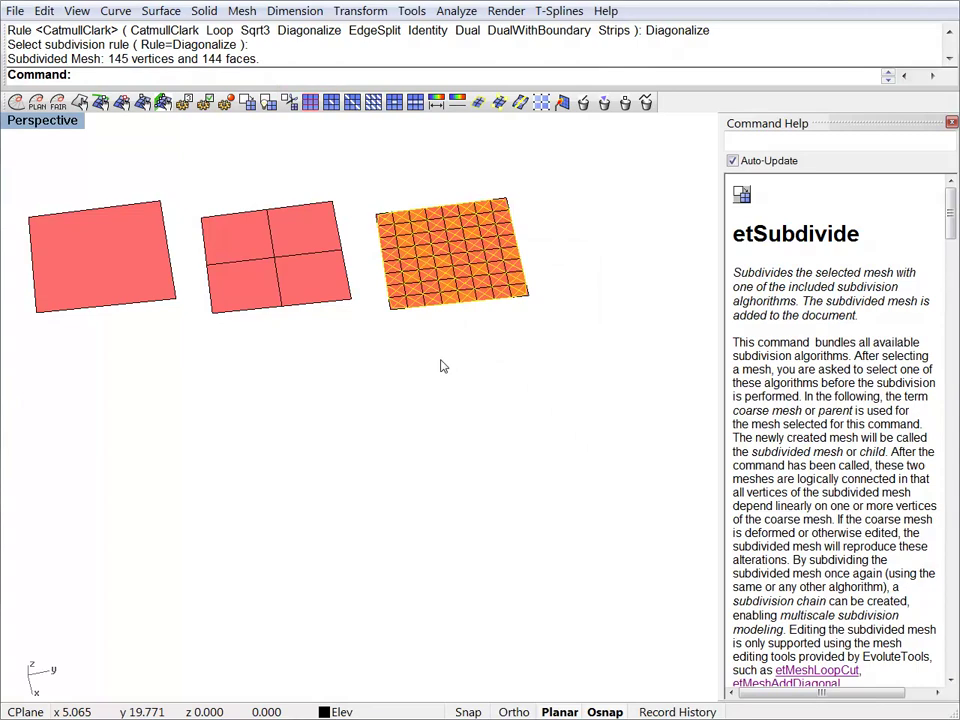
text(M)
key(Return)
click(411, 347)
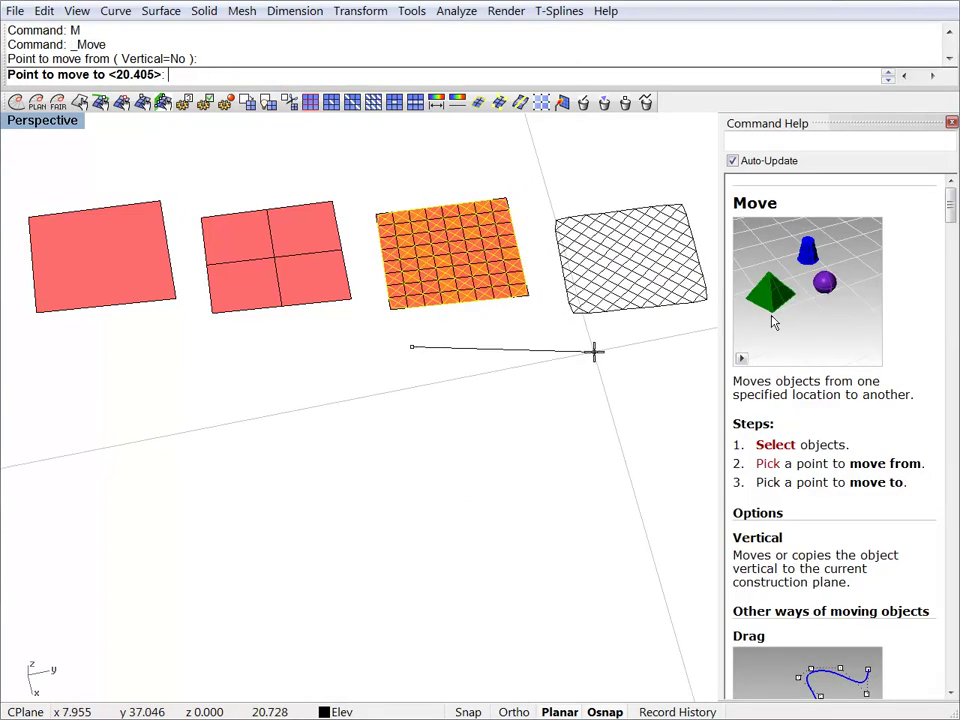
click(591, 346)
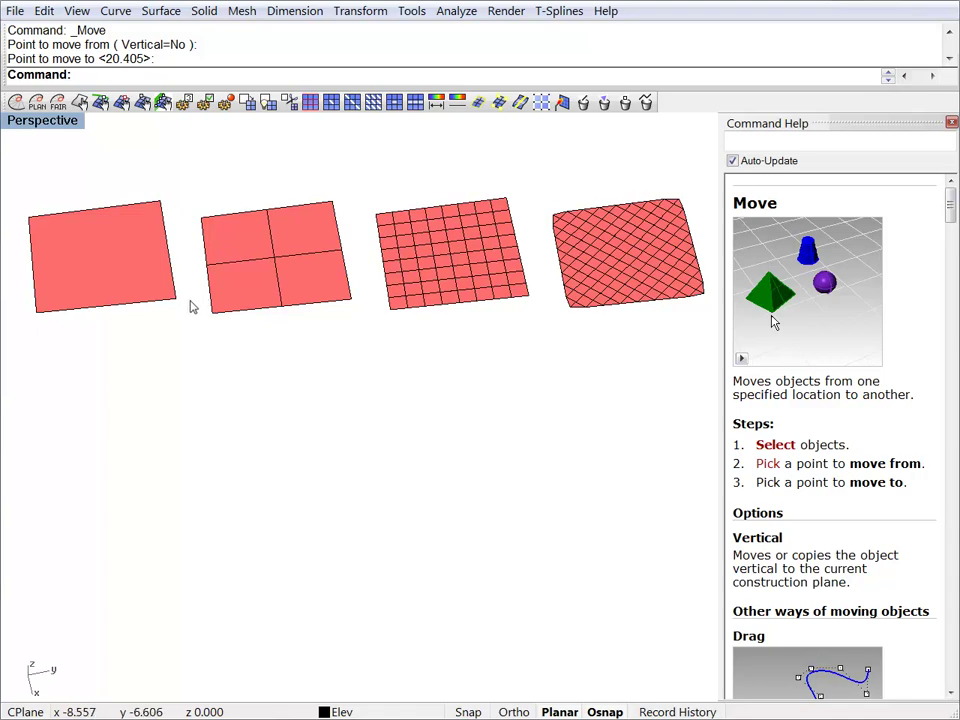
- Show the coarse mesh's vertices and pull its far corner nearest the four-face mesh outward to deform the linked meshes
right_drag(160, 325, 154, 293)
click(165, 270)
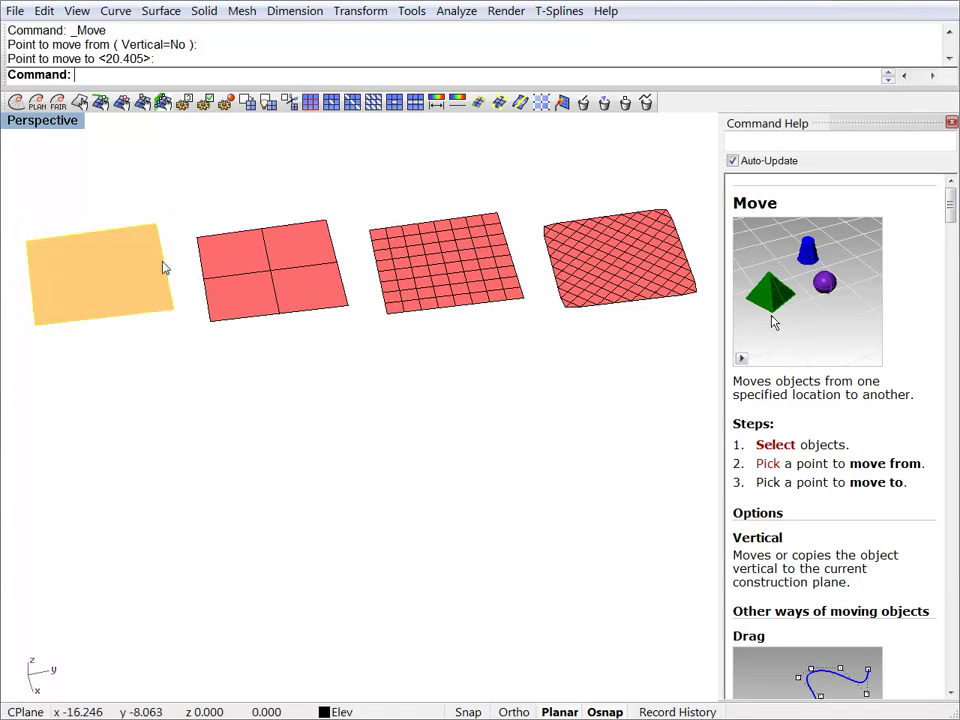
key(F10)
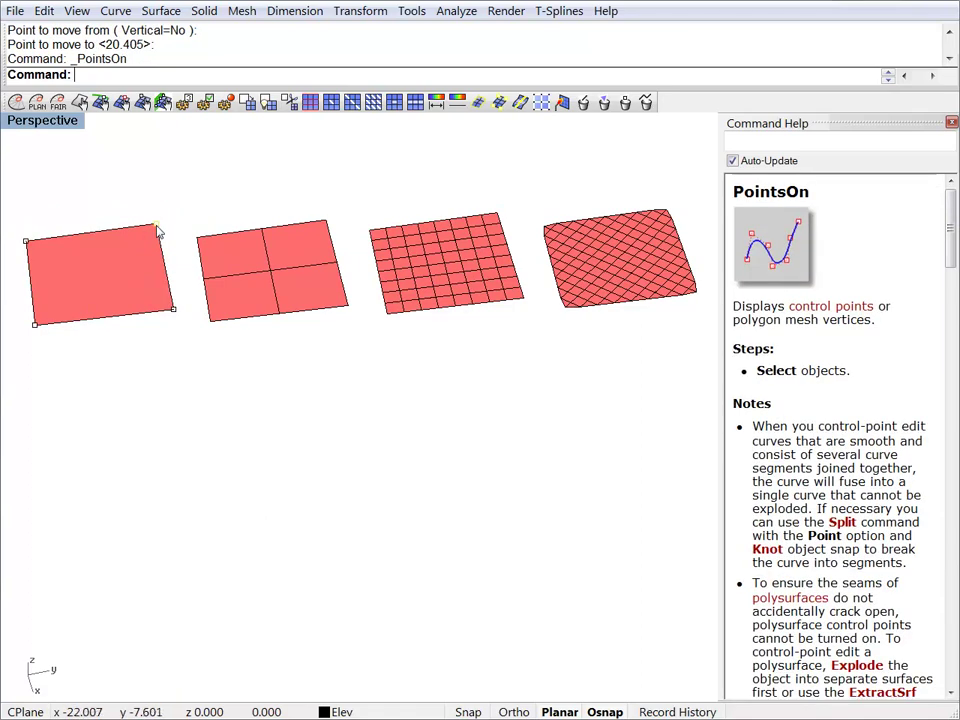
drag(156, 226, 160, 180)
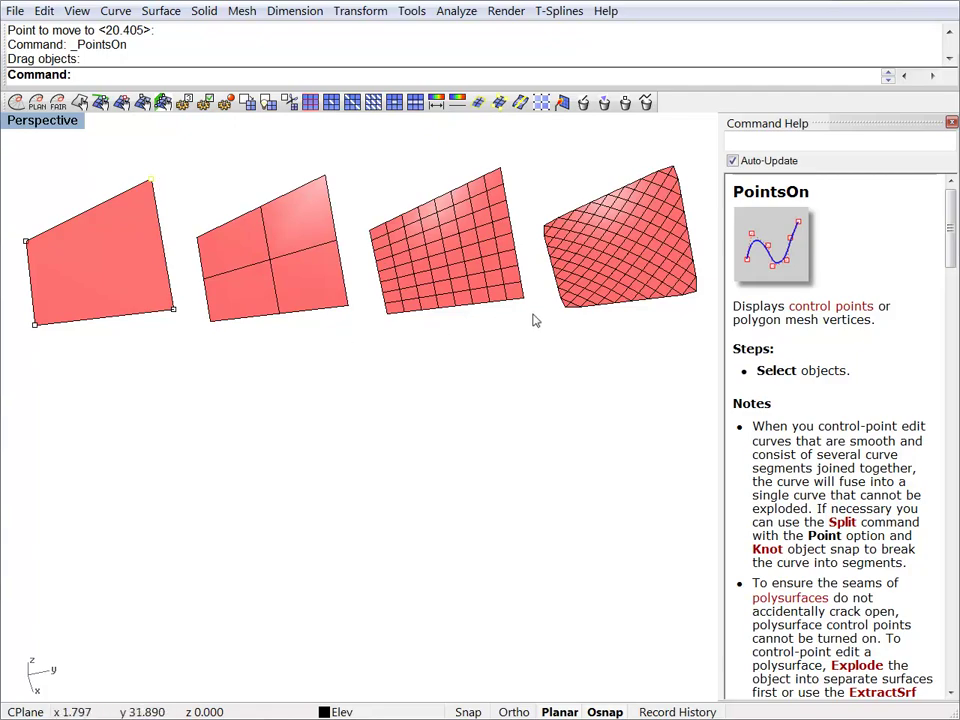
- Show the four-face mesh's vertices and shift its center vertex toward the front edge
right_drag(534, 321, 268, 388)
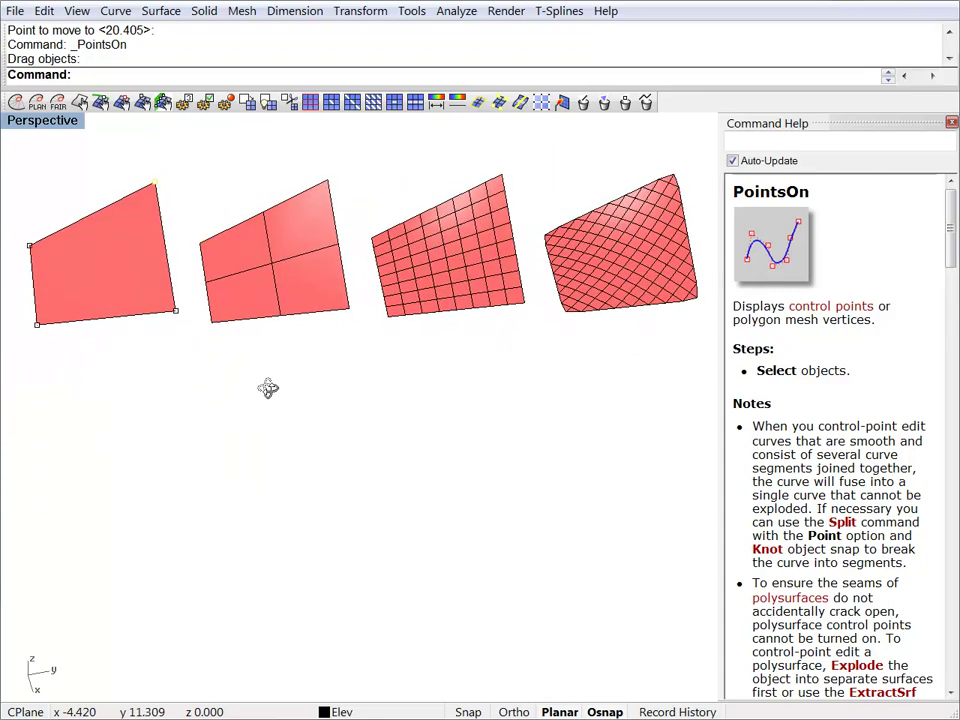
click(281, 272)
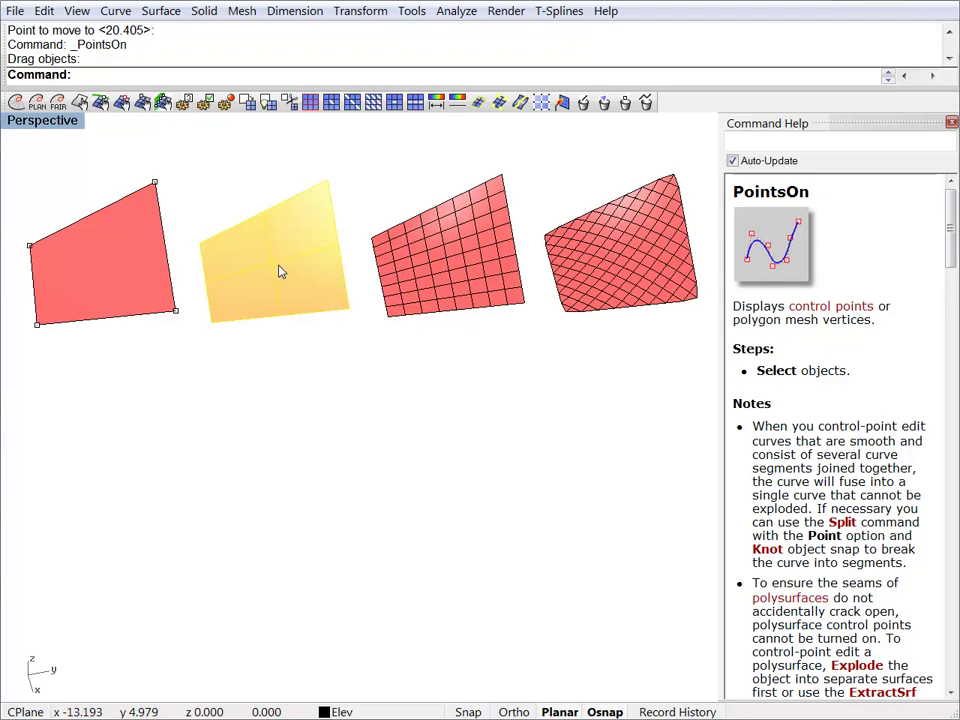
key(Return)
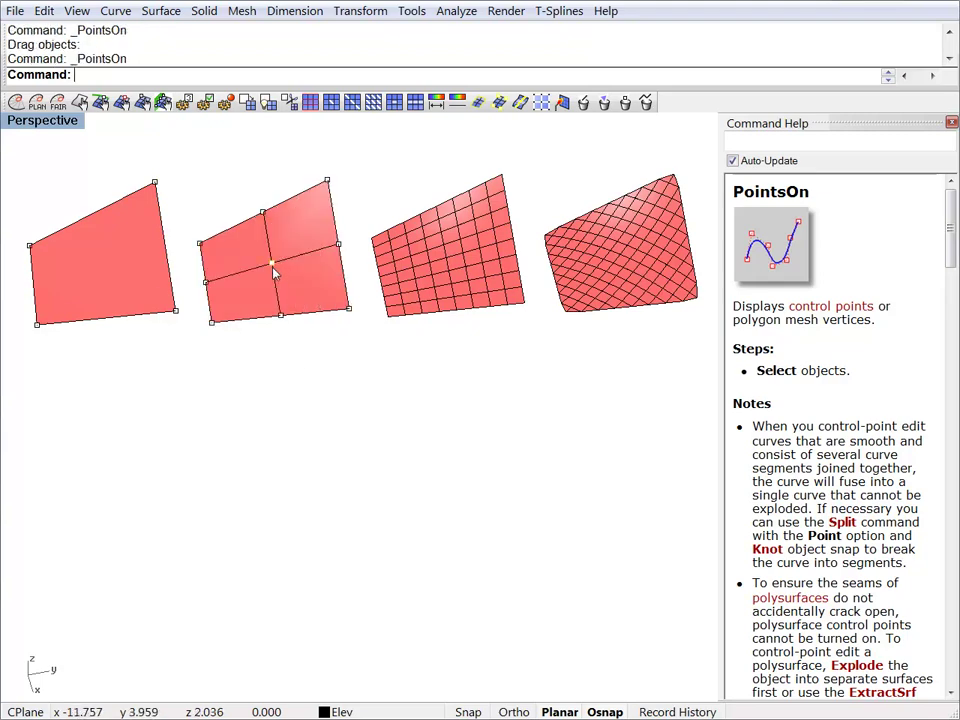
drag(274, 268, 272, 285)
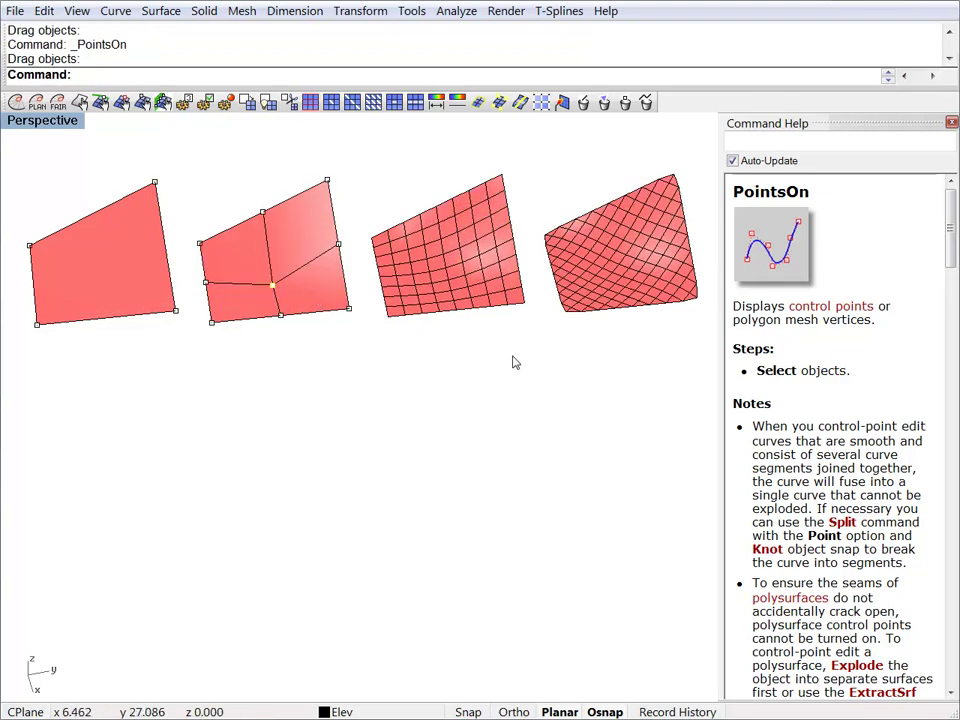
- Show the third mesh's vertices and shift one interior vertex near the far corner toward the front edge
right_drag(513, 362, 519, 334)
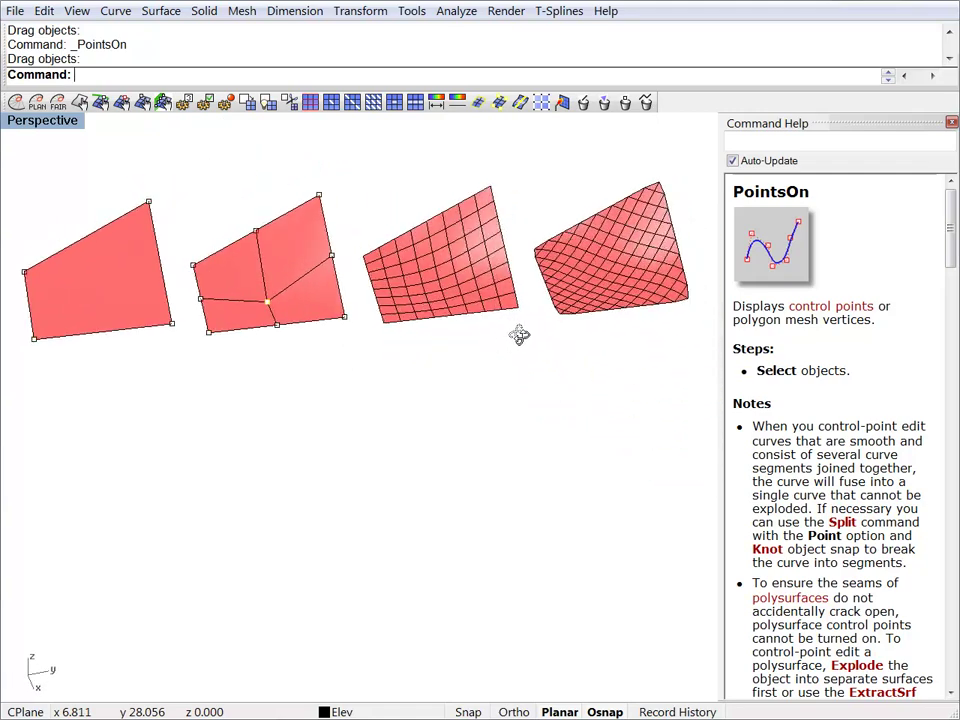
click(438, 272)
key(F10)
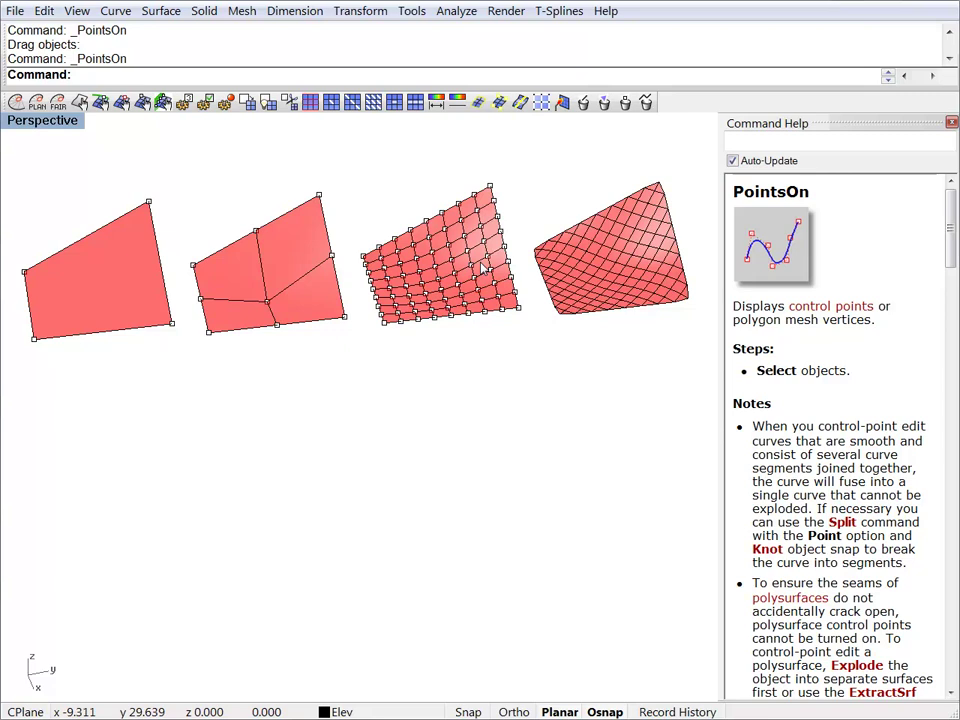
click(481, 227)
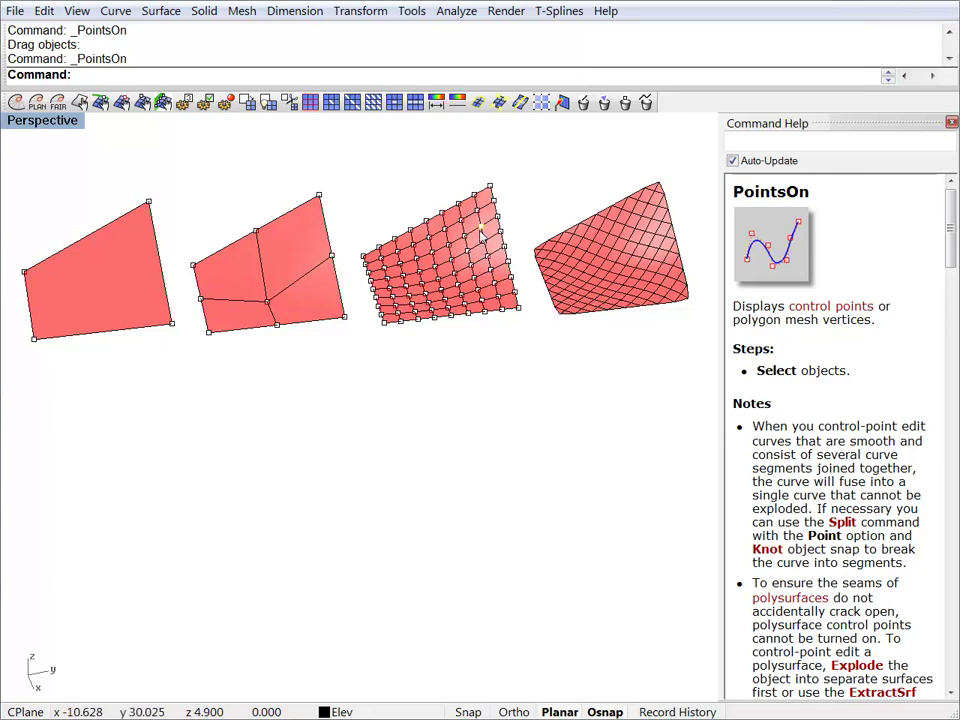
drag(481, 227, 482, 253)
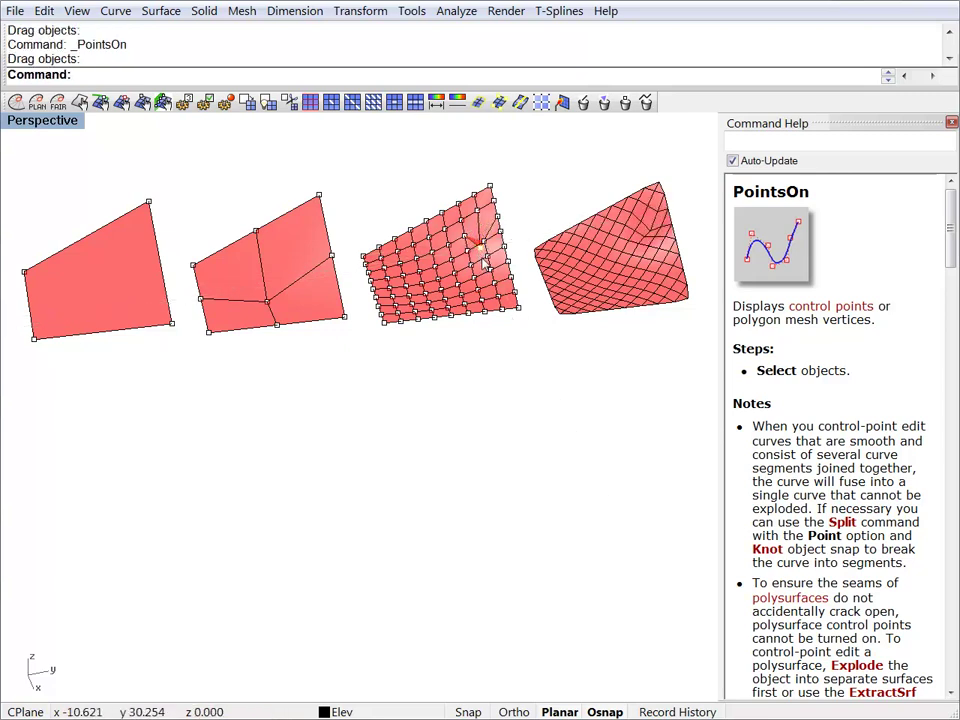
key(Escape)
right_drag(458, 304, 519, 388)
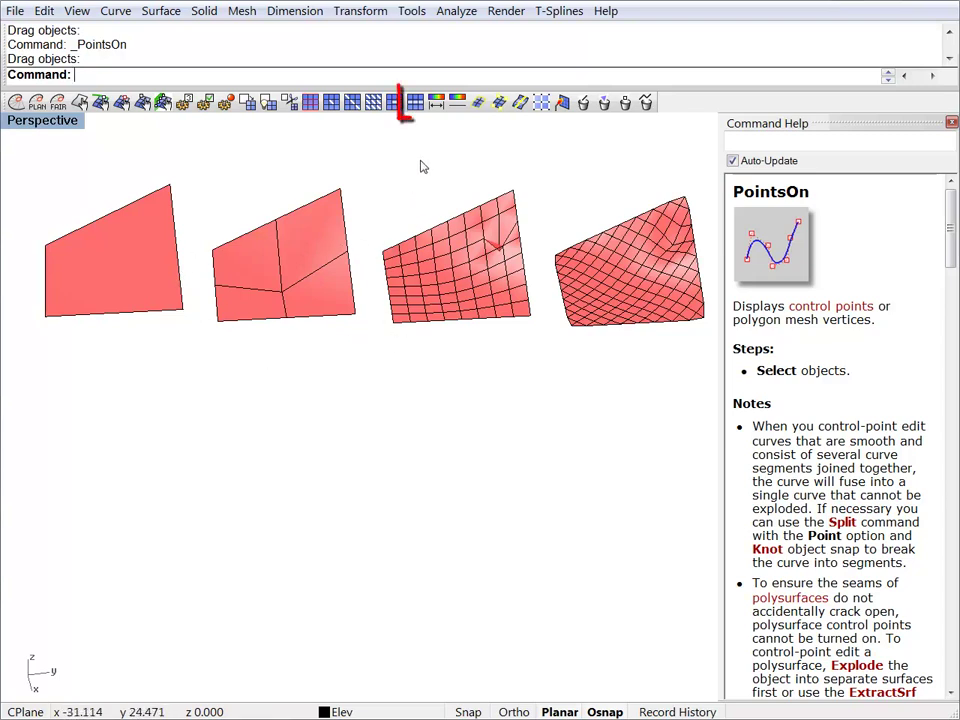
- Add loop cuts with etMeshLoopCut through the front row of faces of the second mesh and one column of the third mesh
click(416, 106)
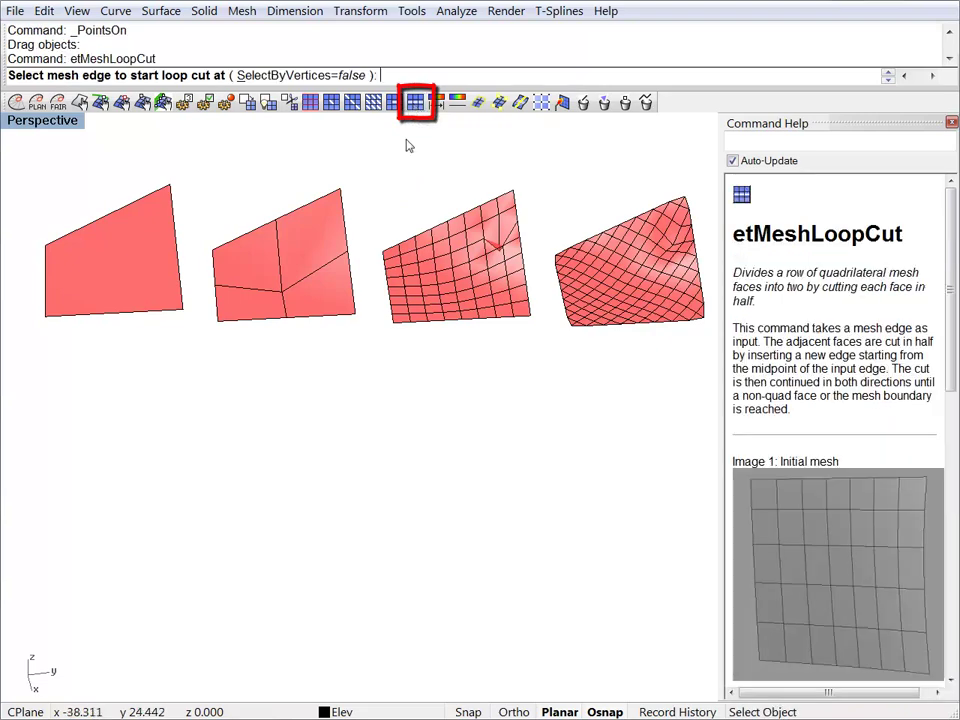
click(285, 307)
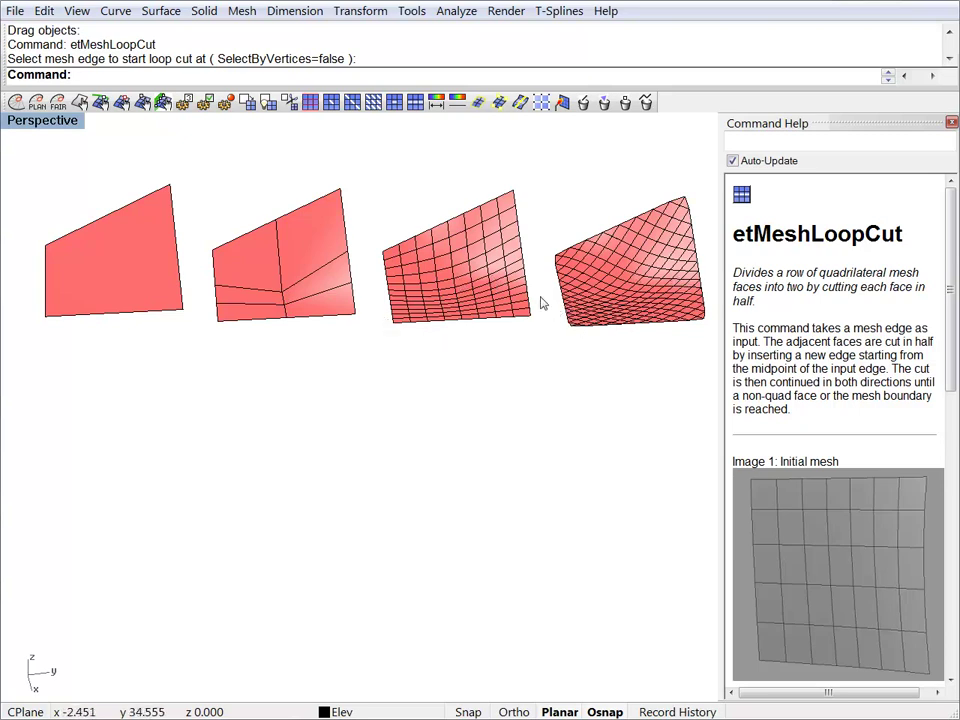
click(415, 102)
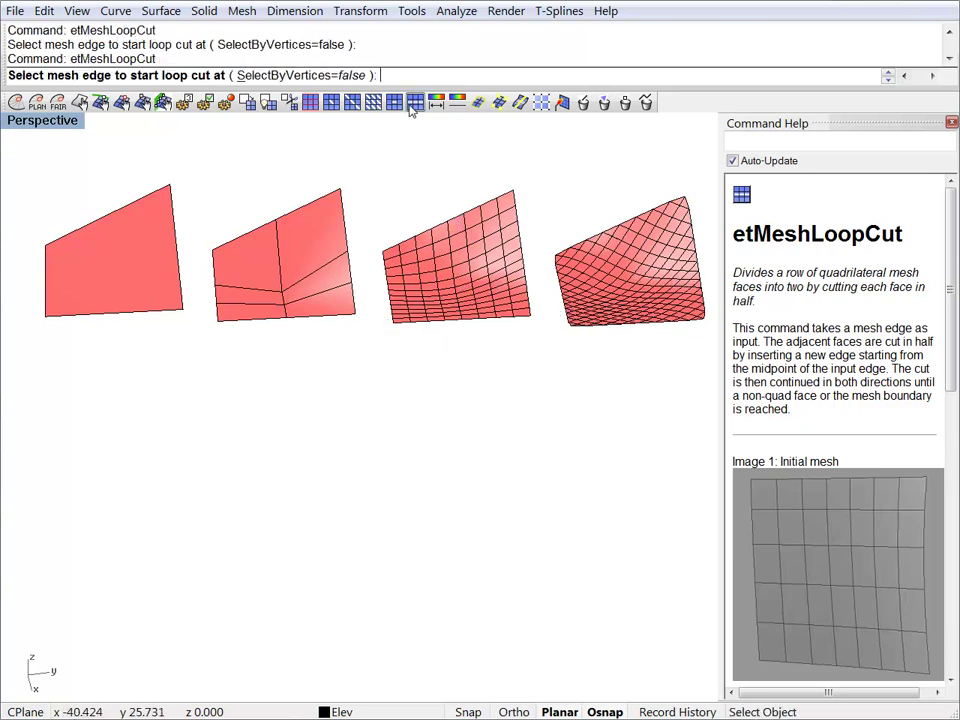
click(427, 263)
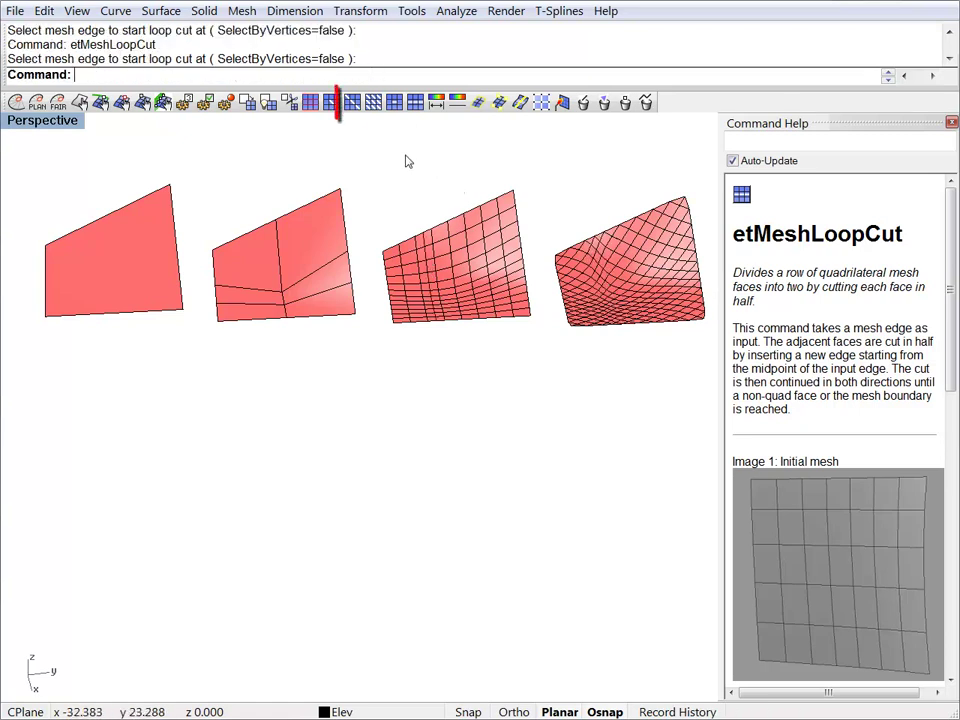
- Insert a diagonal line across the third mesh's quad faces with etMeshAddDiagonalLine
click(353, 103)
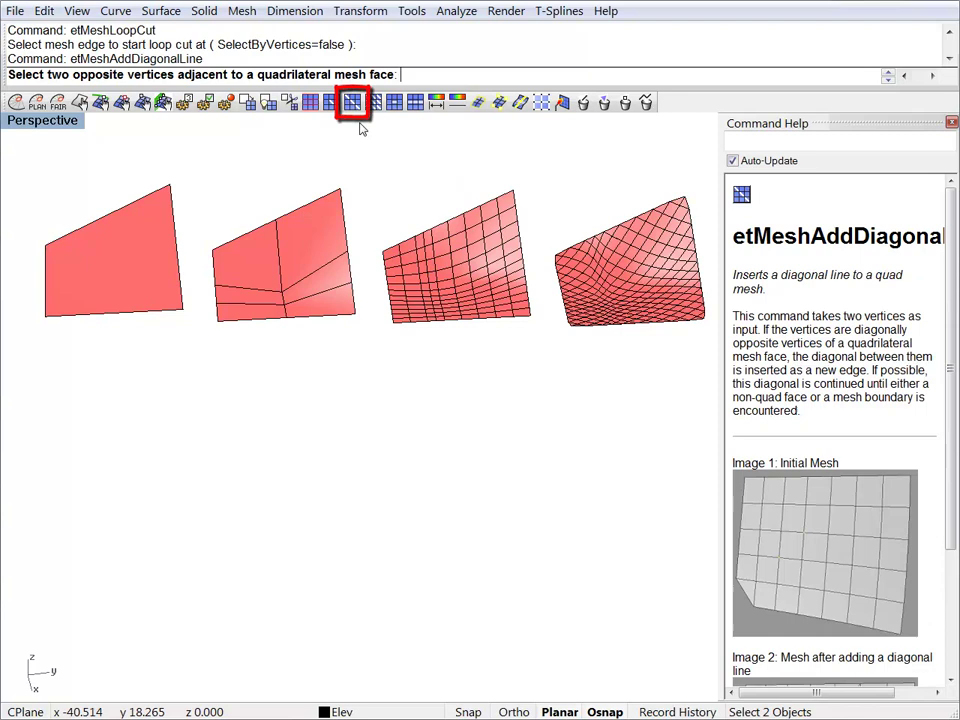
click(451, 254)
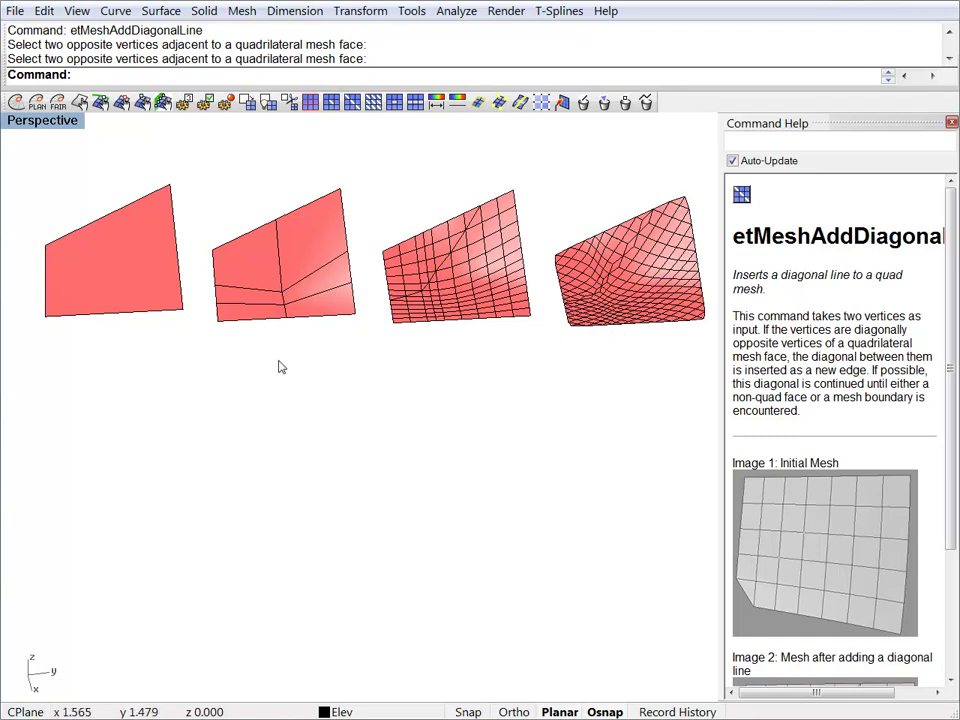
- Draw a single triangular mesh face with 3DFace in front of the coarse quad mesh
text(3d)
key(Return)
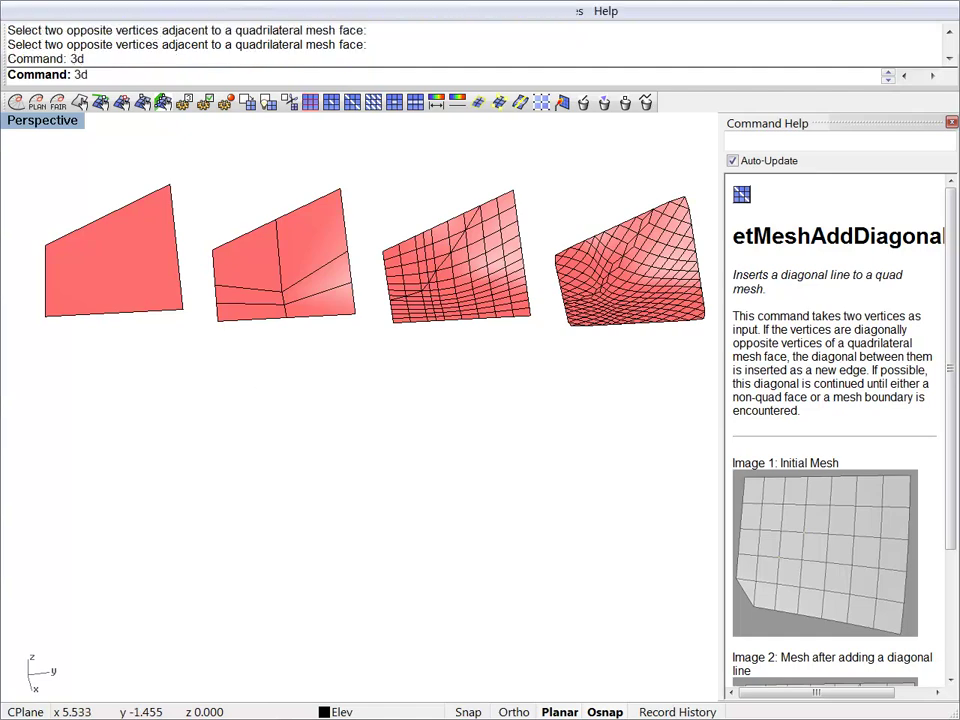
click(98, 347)
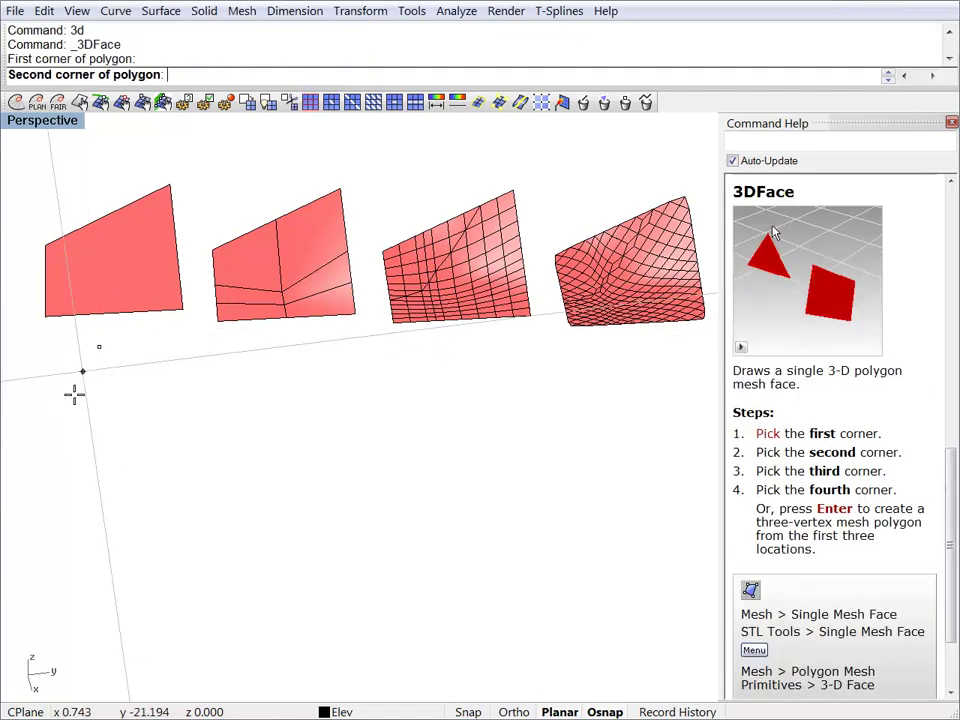
click(21, 498)
click(219, 513)
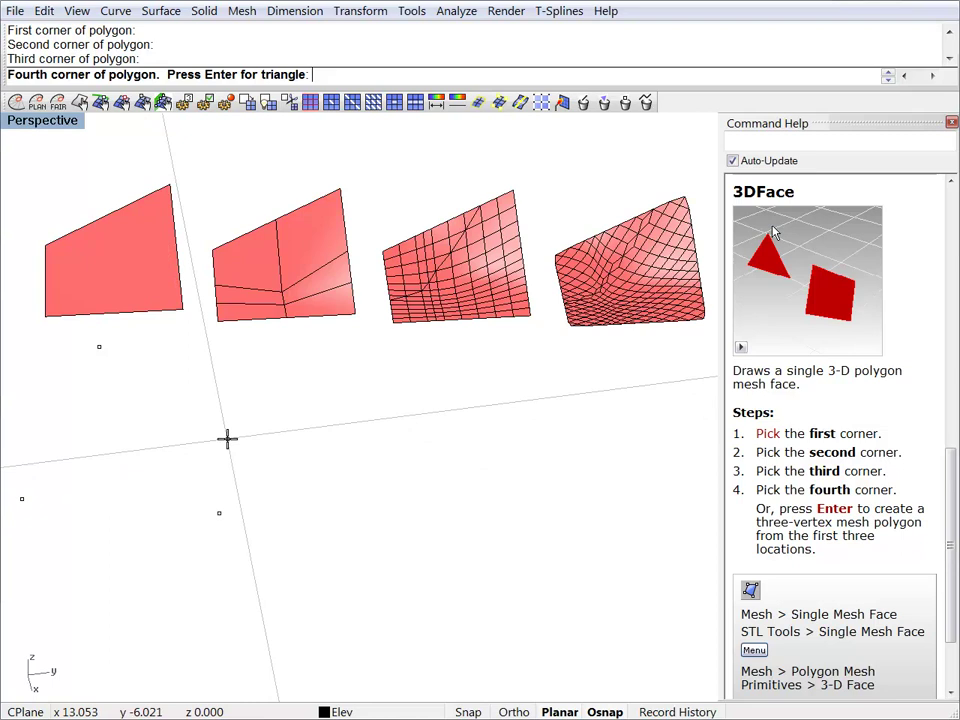
key(Return)
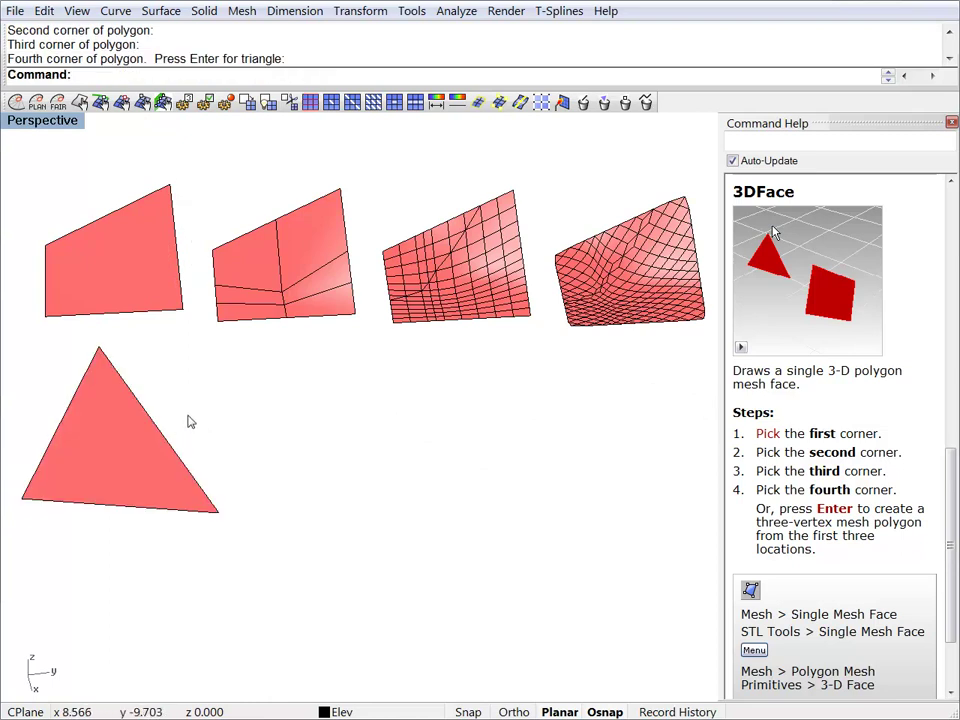
- Subdivide the triangular face with etSubdivide using the Loop rule
click(151, 423)
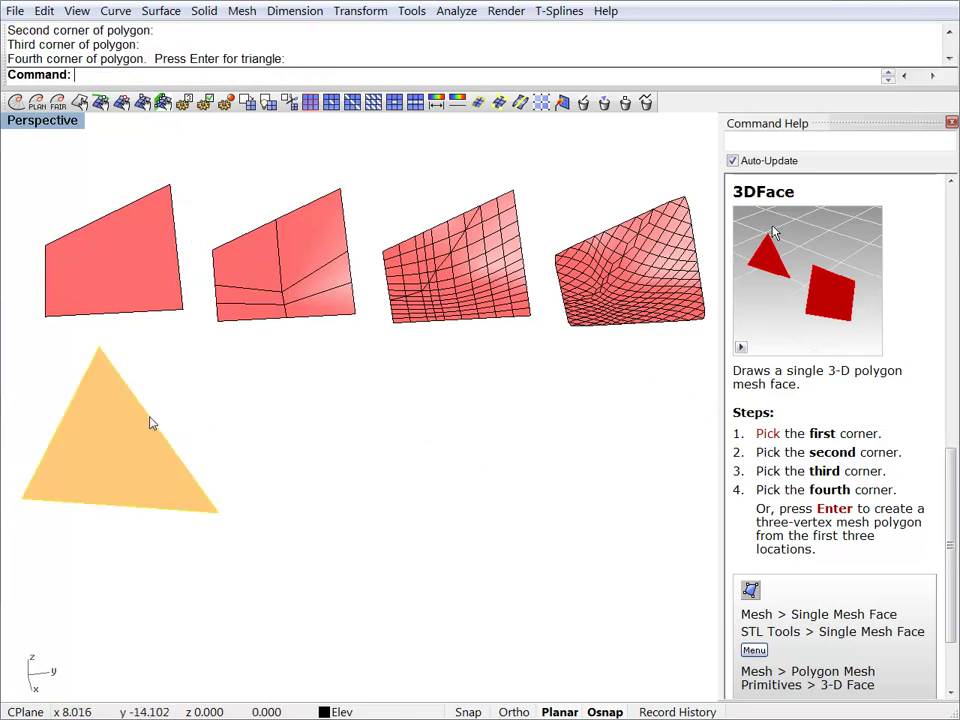
click(247, 102)
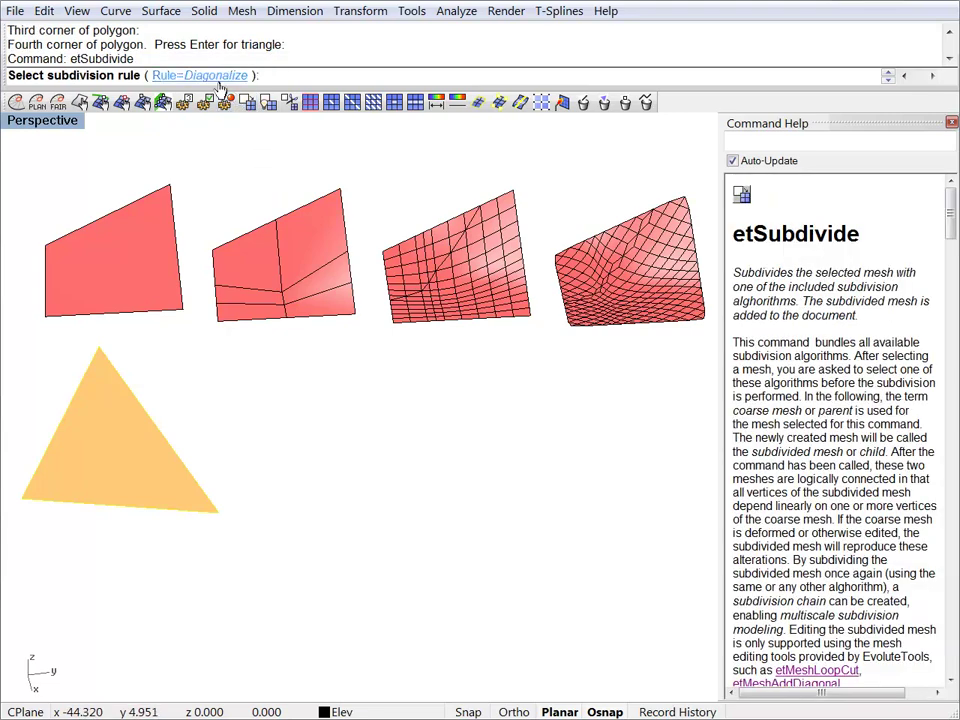
click(182, 75)
click(221, 77)
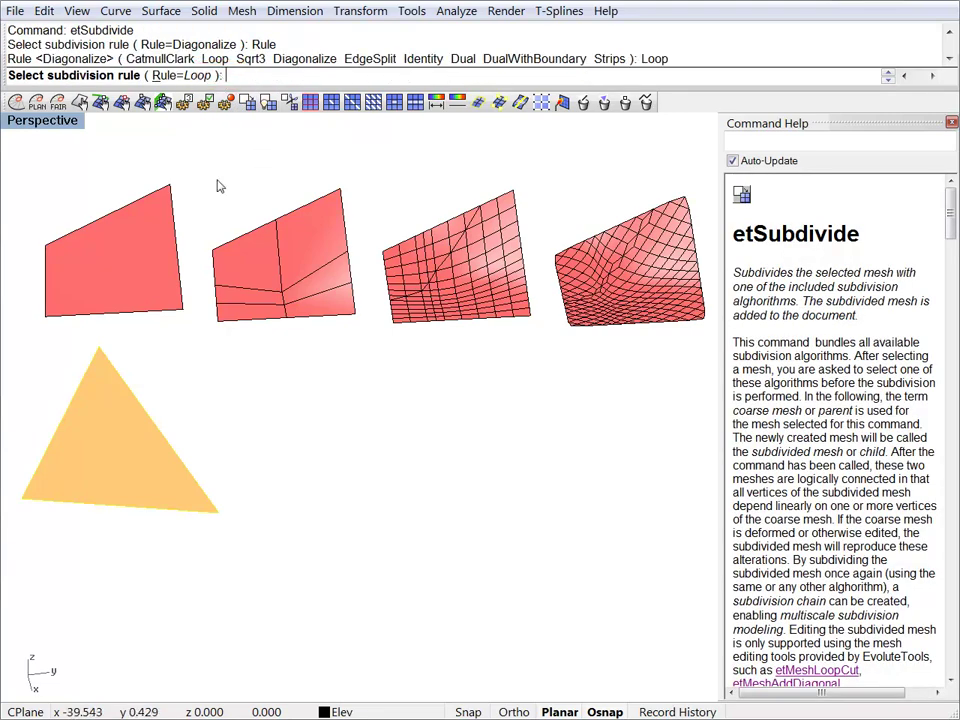
key(Return)
- Move the subdivided triangle mesh about 20.2 units sideways so it stands beside its parent triangle
click(146, 445)
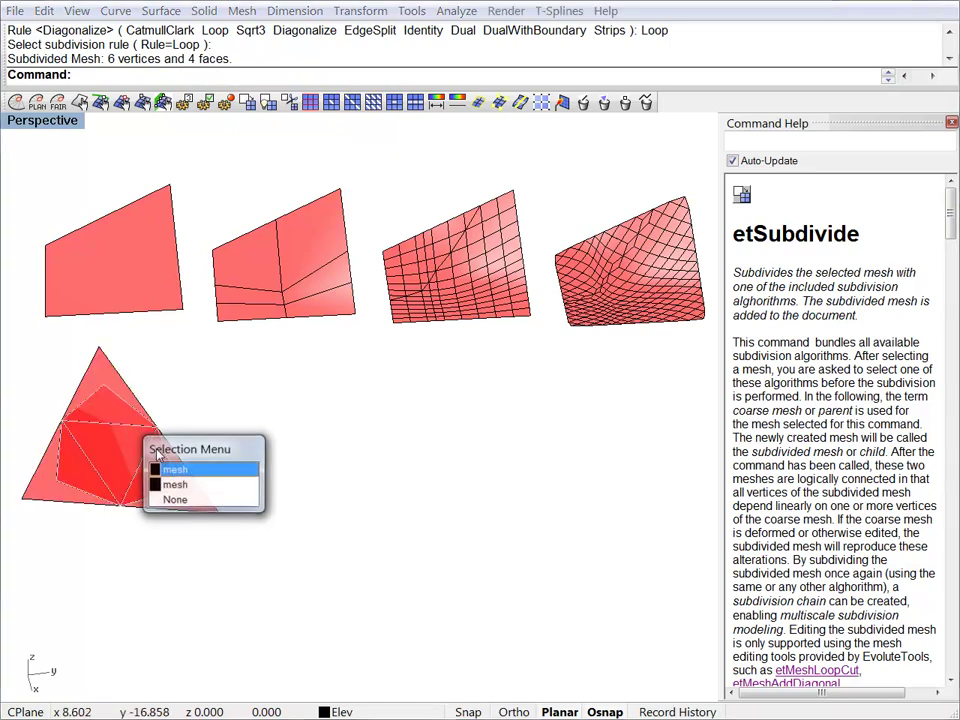
click(175, 467)
text(M)
key(Return)
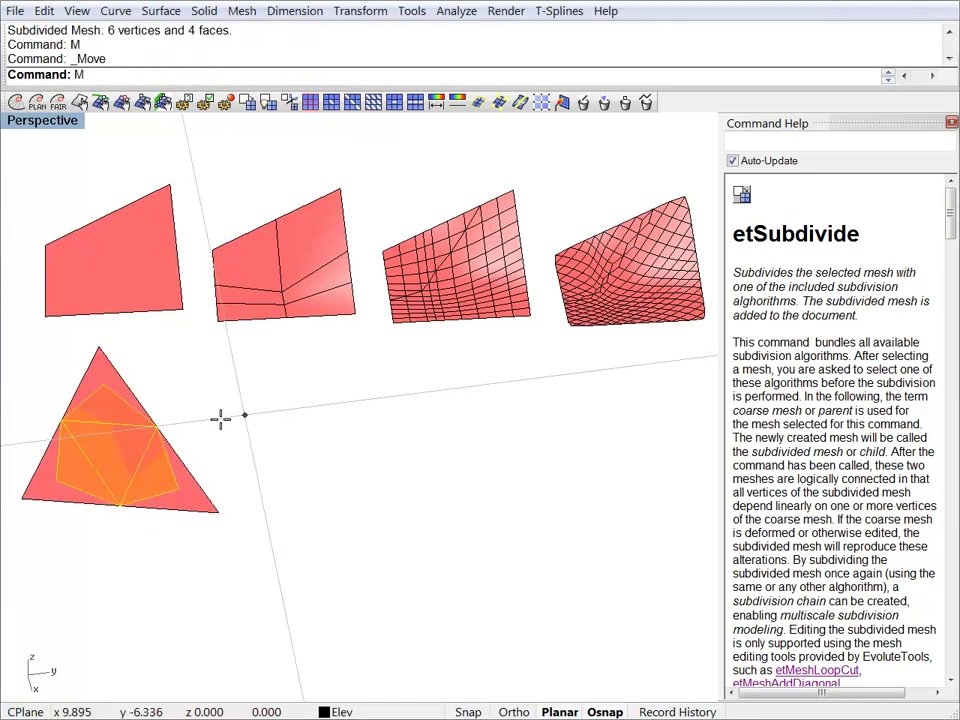
click(221, 418)
click(400, 424)
click(387, 423)
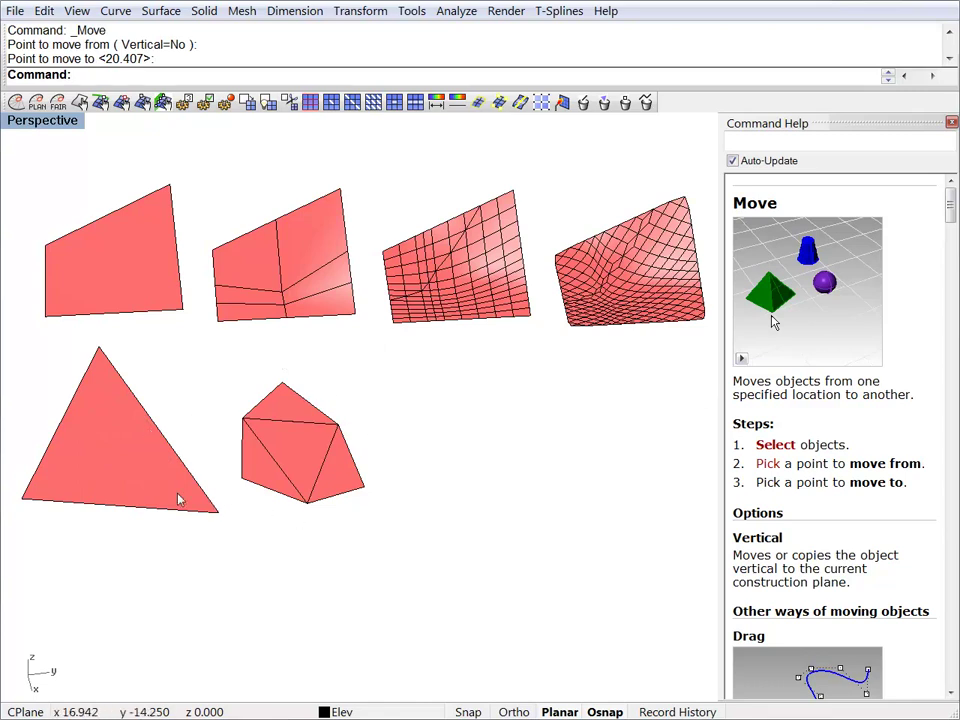
- Subdivide the four-face triangle mesh again with etSubdivide, keeping the Loop rule
click(297, 424)
click(250, 101)
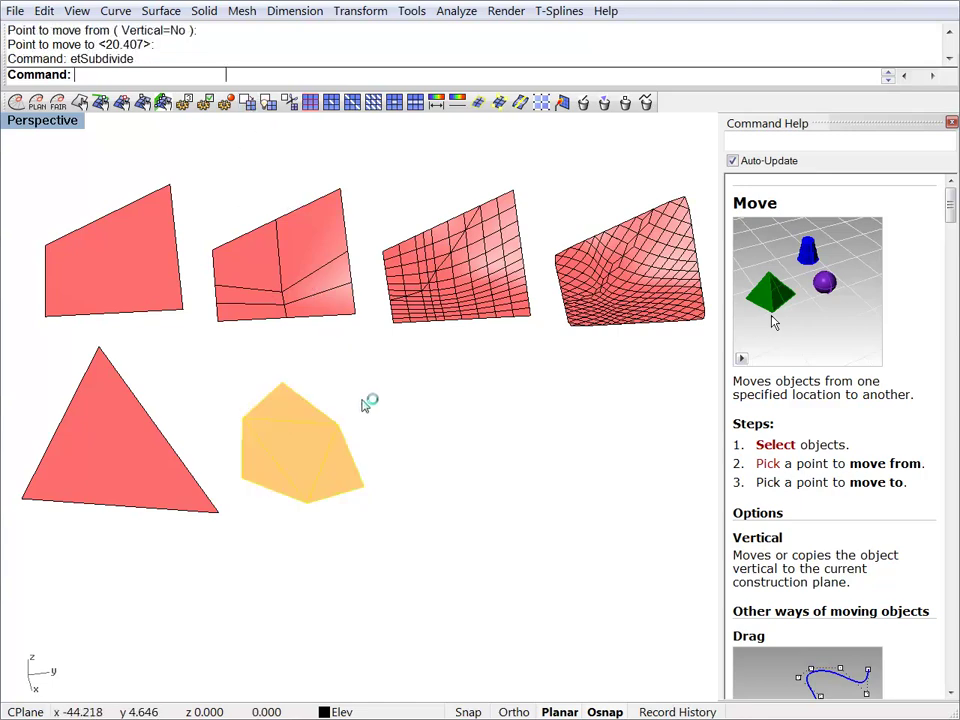
key(Return)
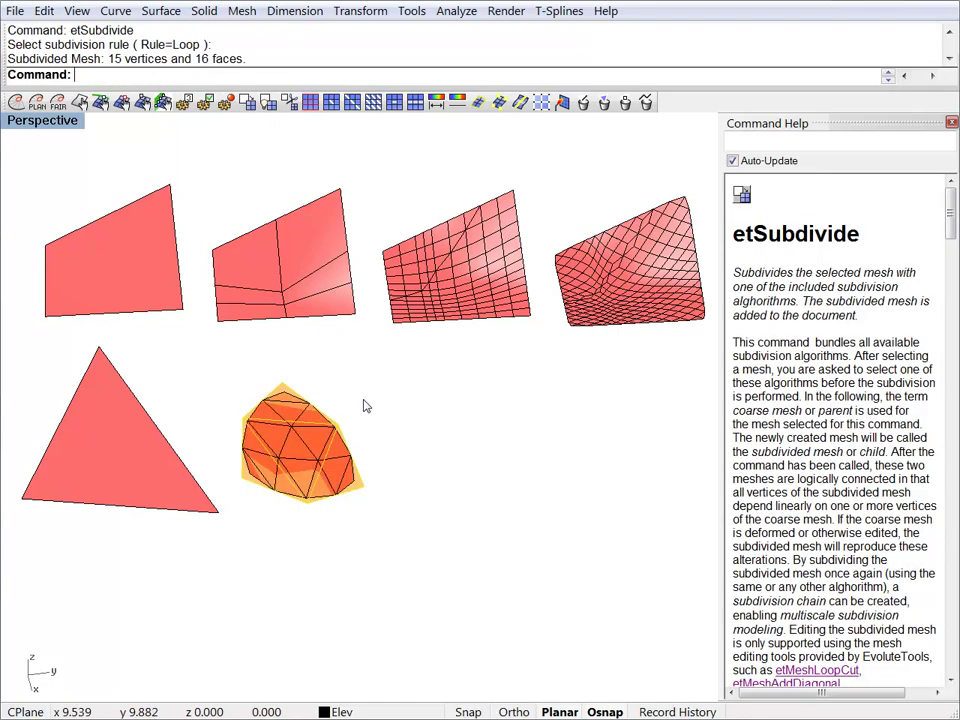
- Move the finer Loop-subdivided mesh about 18.8 units sideways to become the third mesh in the triangle row
click(305, 450)
click(377, 504)
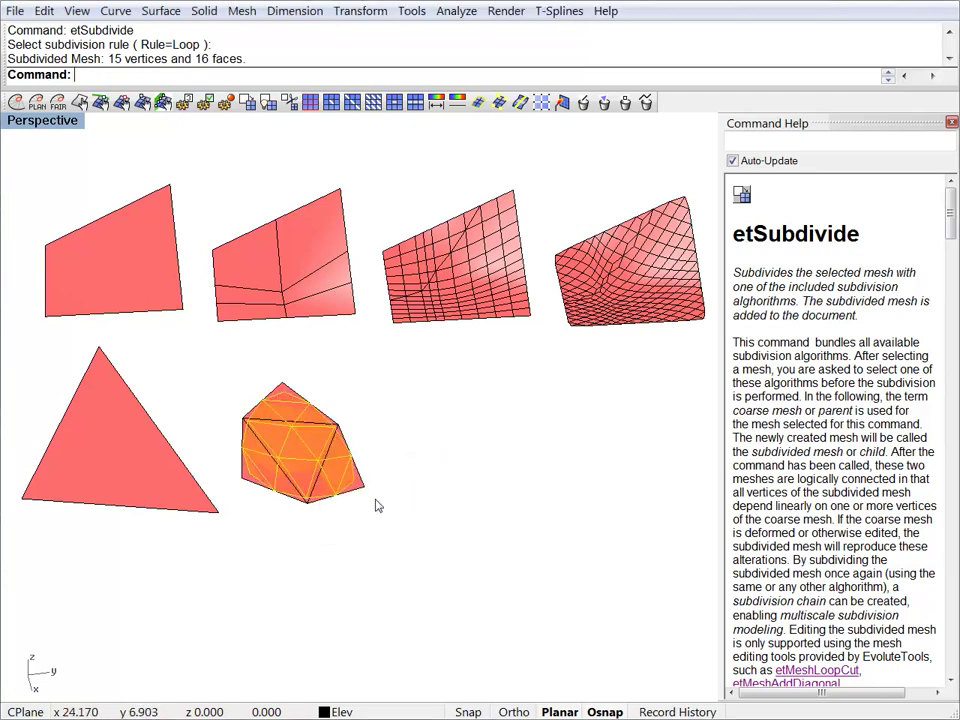
text(m)
key(Return)
click(311, 540)
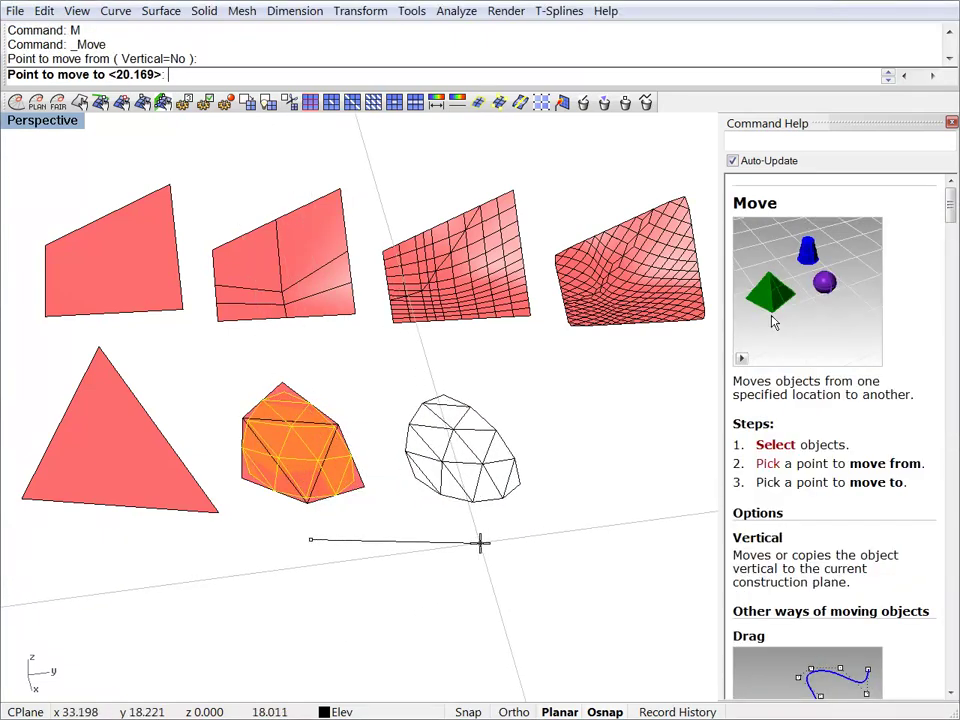
click(489, 538)
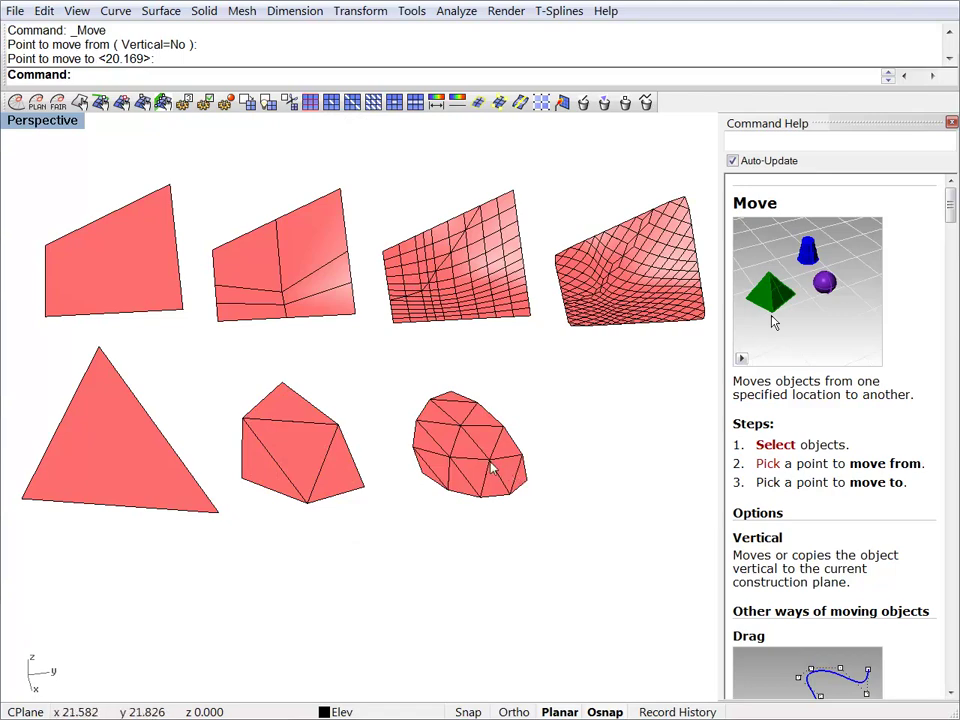
- Subdivide the third mesh of the triangle row with etSubdivide using the Sqrt3 rule
click(456, 398)
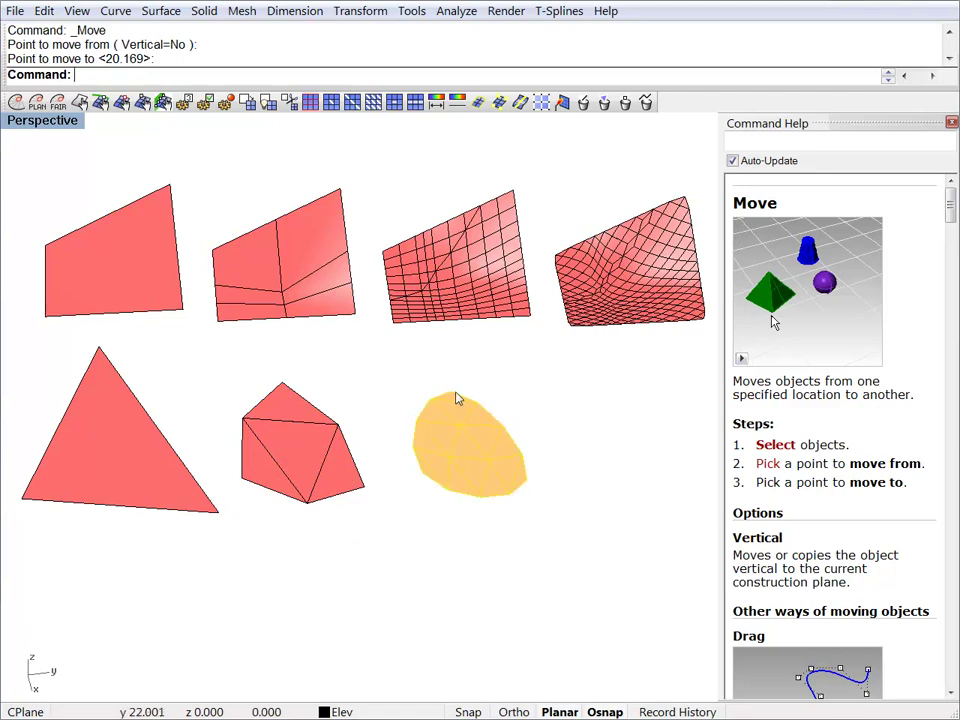
click(248, 101)
click(196, 78)
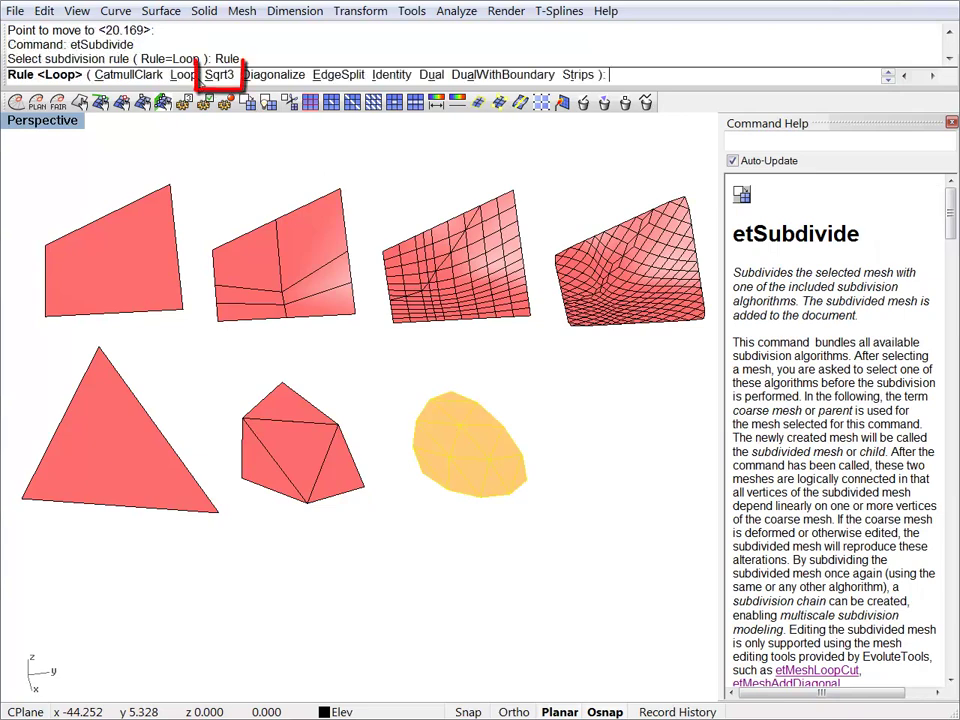
click(220, 78)
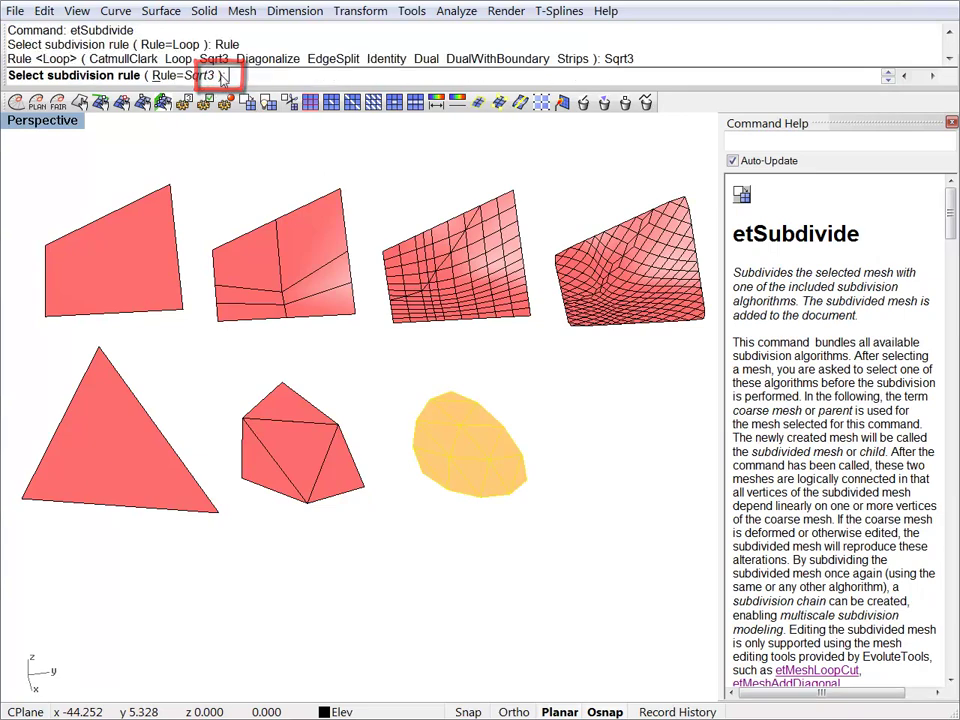
key(Return)
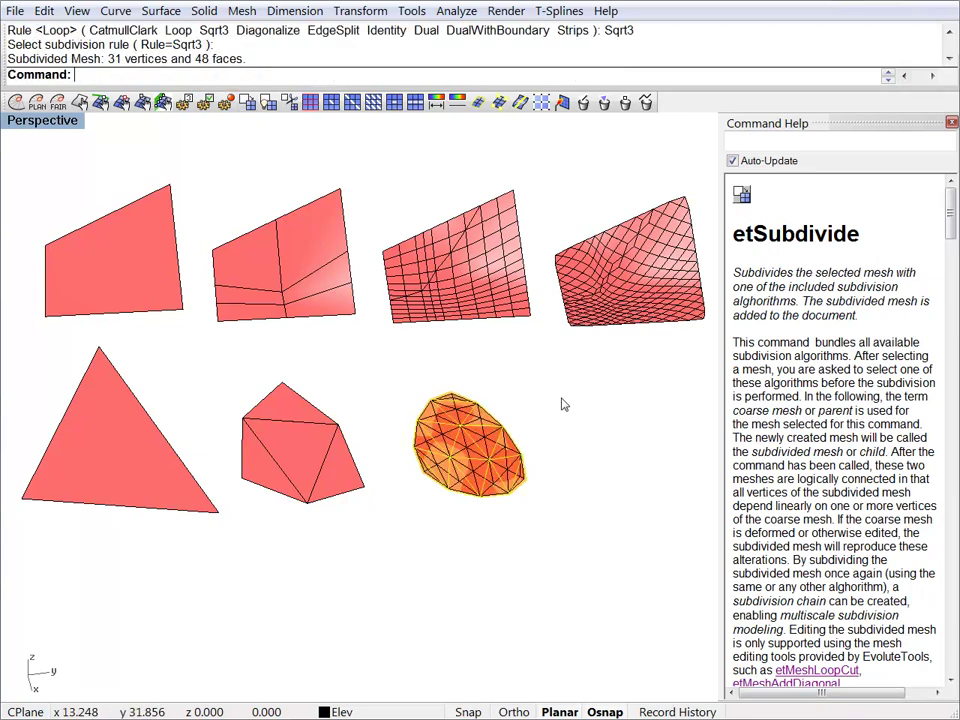
- Move the Sqrt3-subdivided mesh sideways so it becomes the fourth mesh in the triangle row
click(487, 443)
click(530, 497)
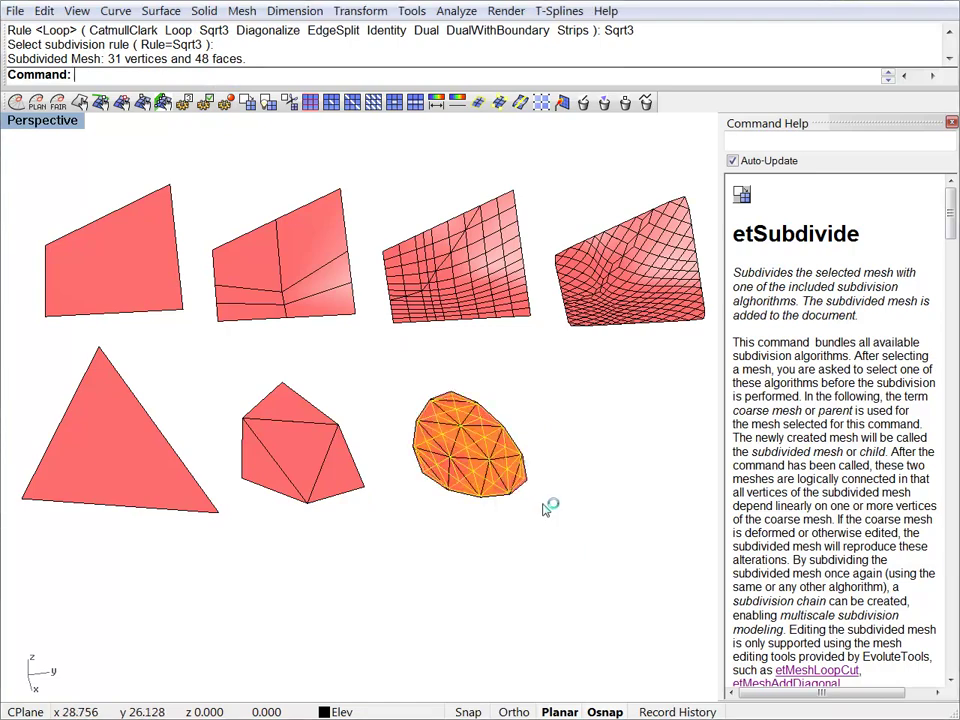
text(M)
key(Return)
click(434, 527)
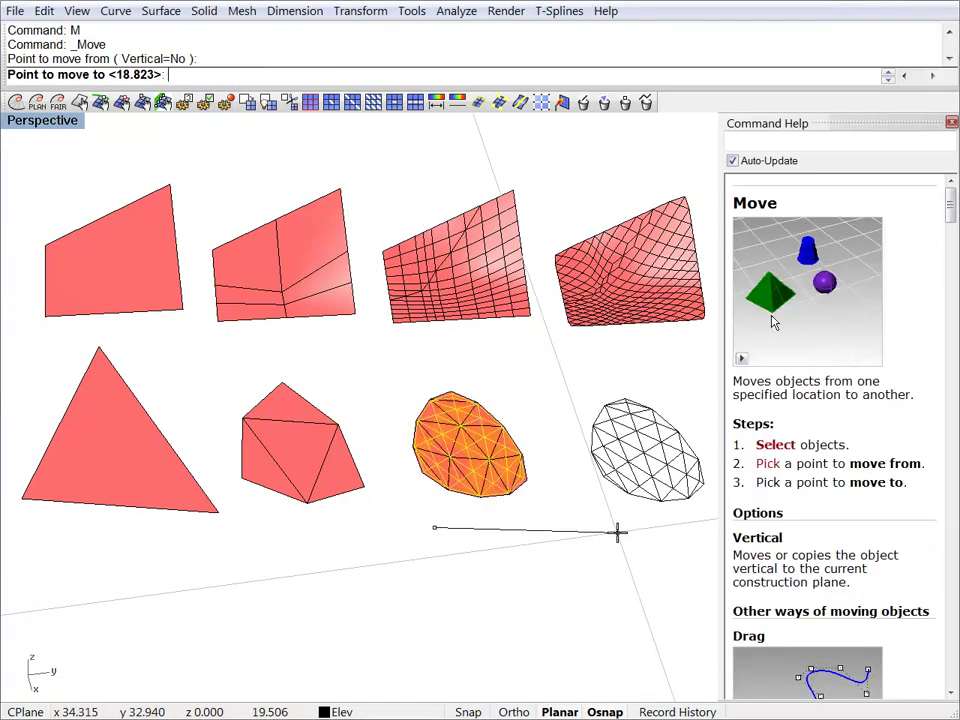
click(617, 533)
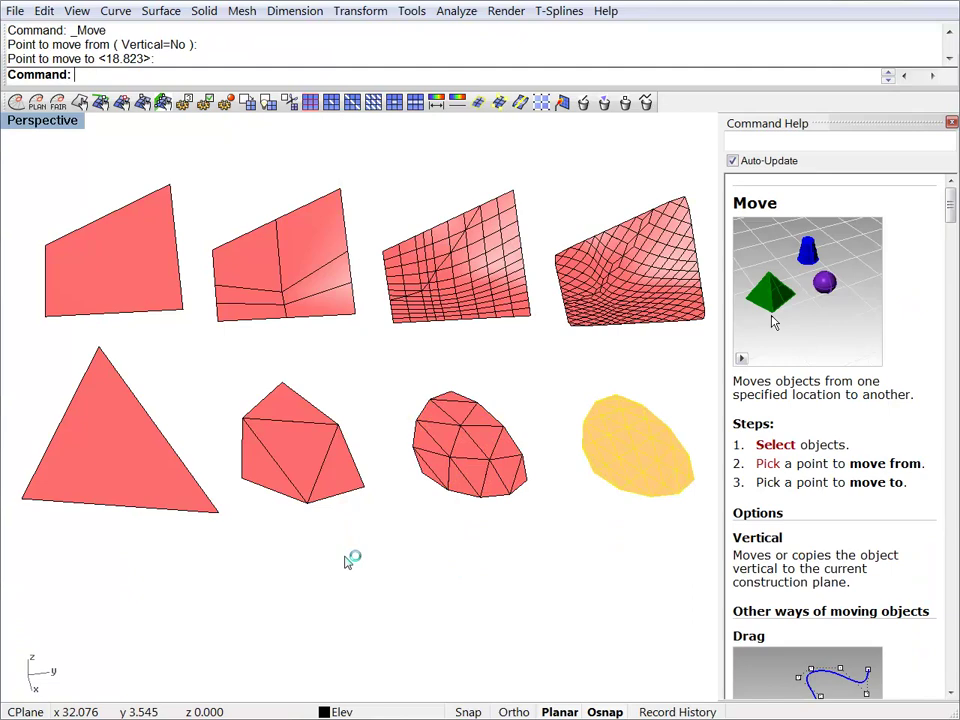
- Turn on the vertices of the second triangle-row mesh and raise its top vertex about 5.2 units
mouse_move(347, 566)
right_down()
mouse_move(351, 487)
mouse_move(364, 559)
right_up()
click(294, 396)
key(F10)
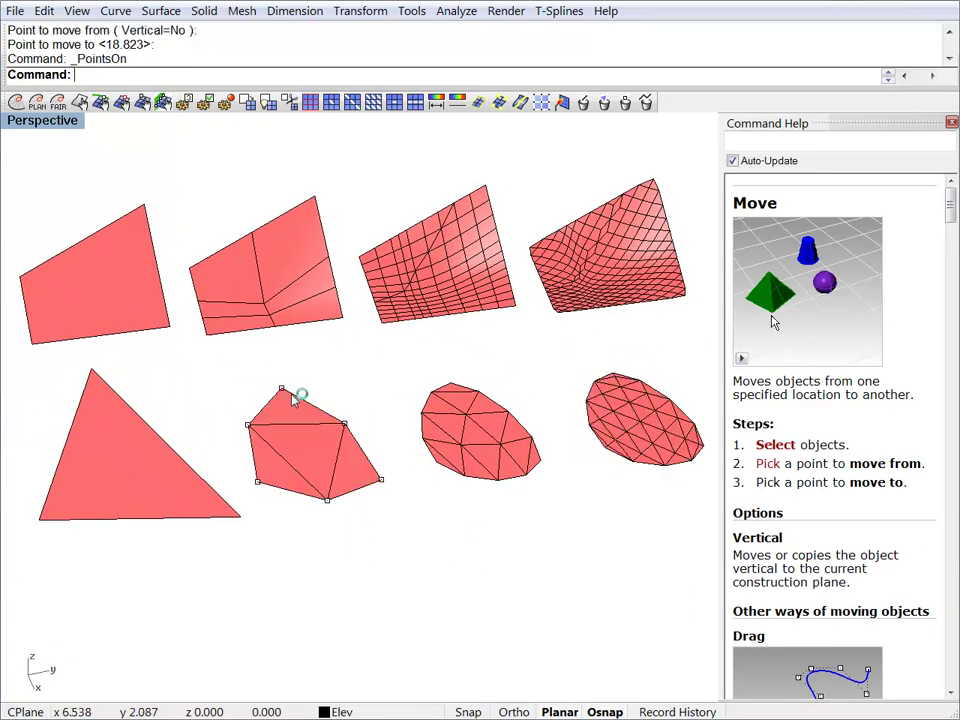
drag(284, 393, 291, 354)
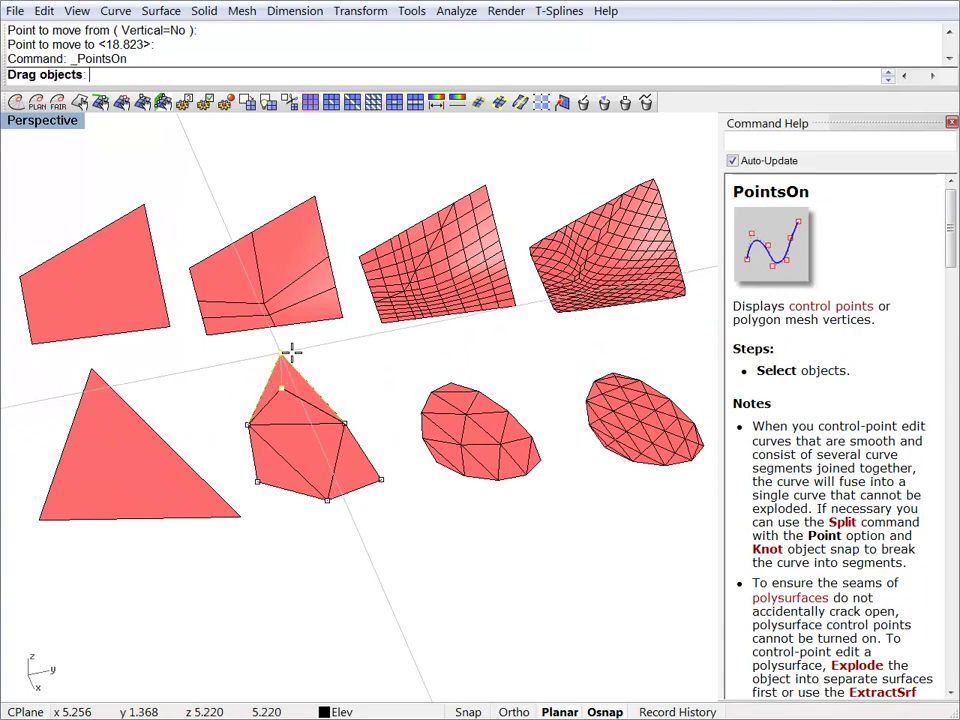
- Turn on the vertices of the third triangle-row mesh, pull its lower-left vertex outward and shift its top vertex sideways
right_drag(584, 503, 425, 435)
click(450, 446)
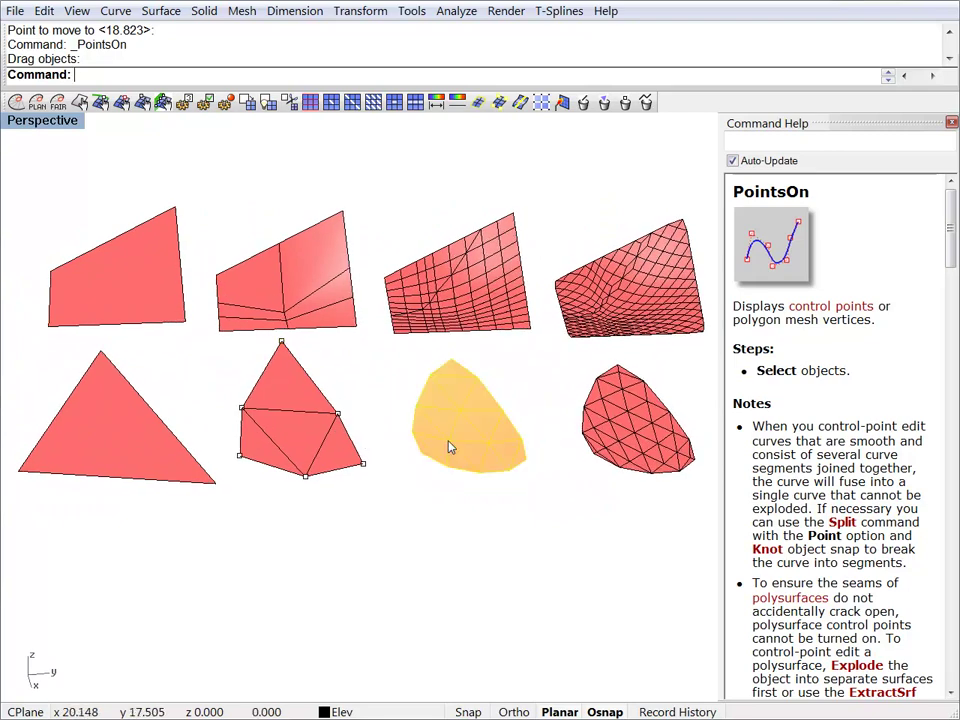
key(Return)
drag(420, 456, 394, 456)
right_drag(613, 532, 504, 480)
drag(451, 364, 476, 369)
right_drag(476, 369, 396, 354)
scroll(384, 404, up, 1)
scroll(384, 404, down, 1)
key(Escape)
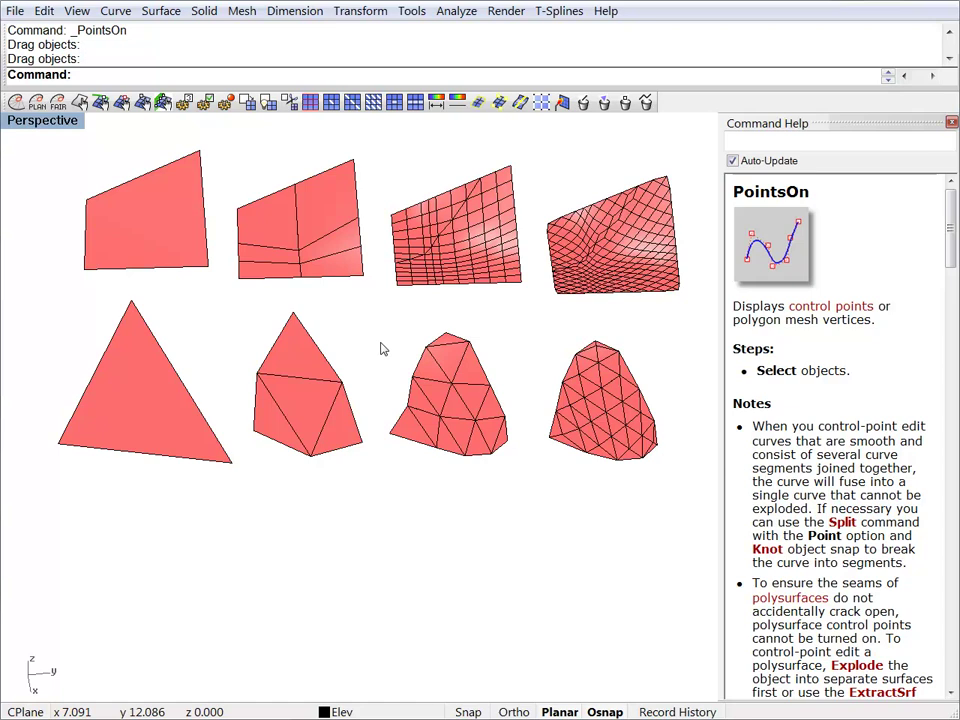
- Decouple the second triangle-row mesh from its parent and child with etDecoupleSubdivision, displaying the subdivision dependencies before and after
click(268, 104)
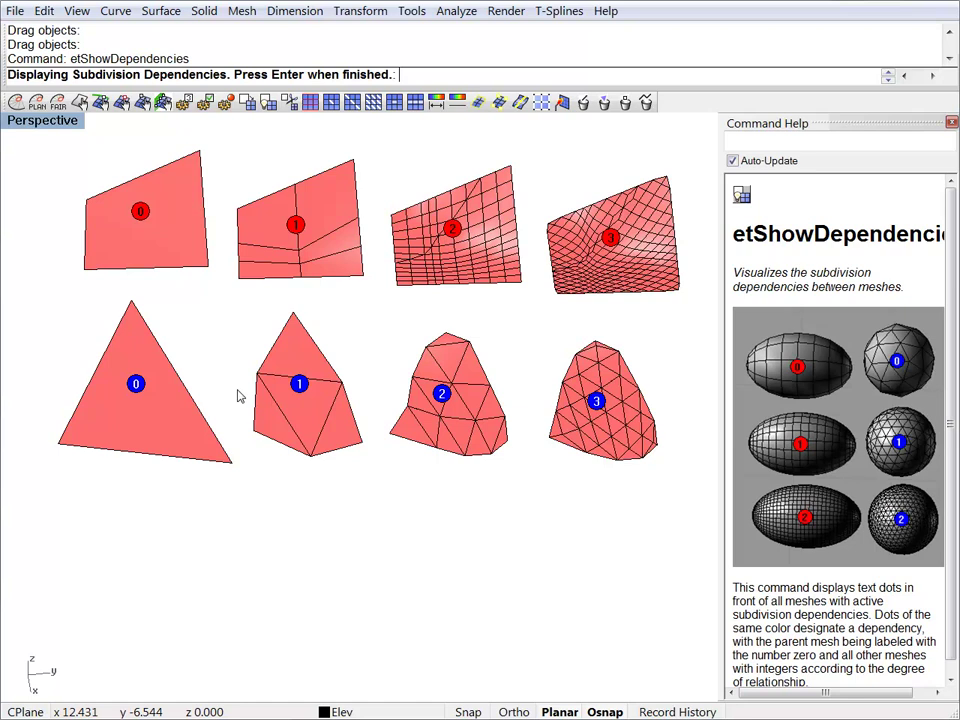
key(Return)
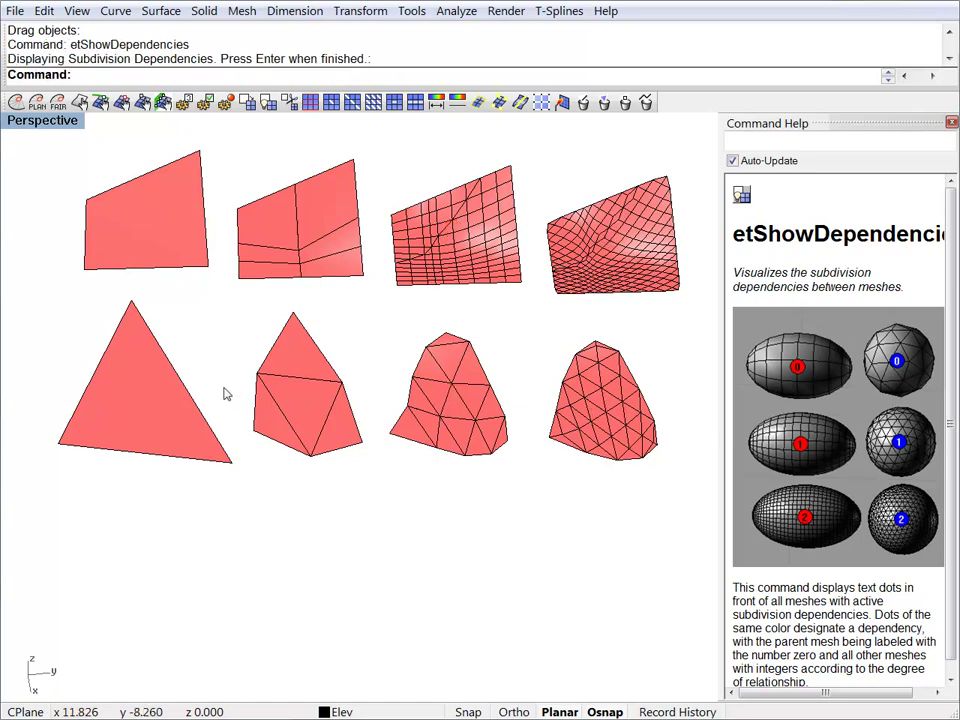
click(257, 381)
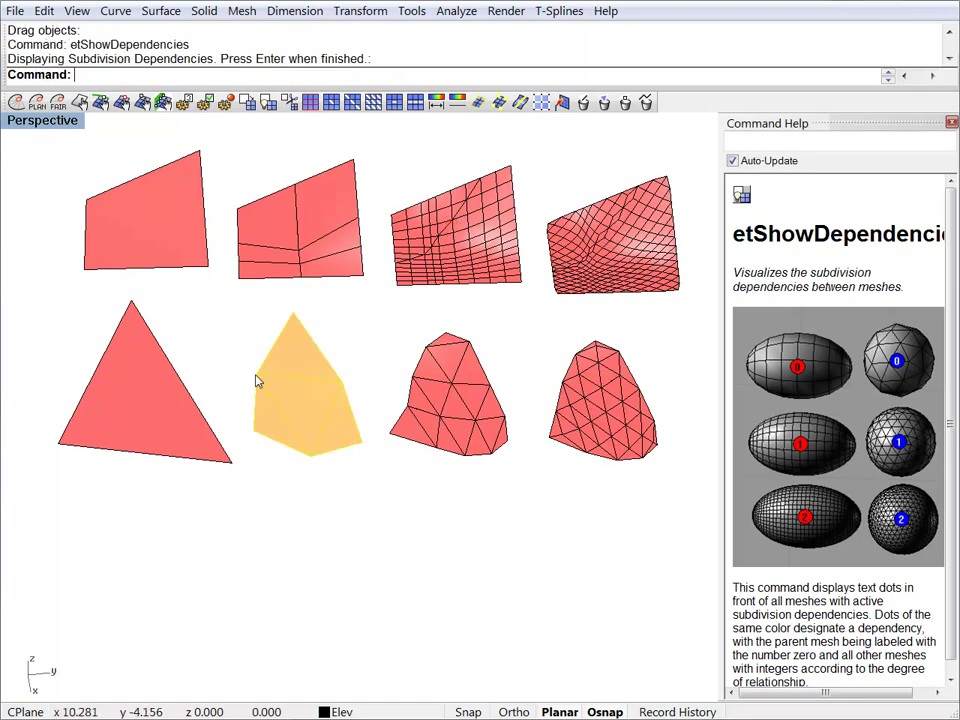
click(289, 102)
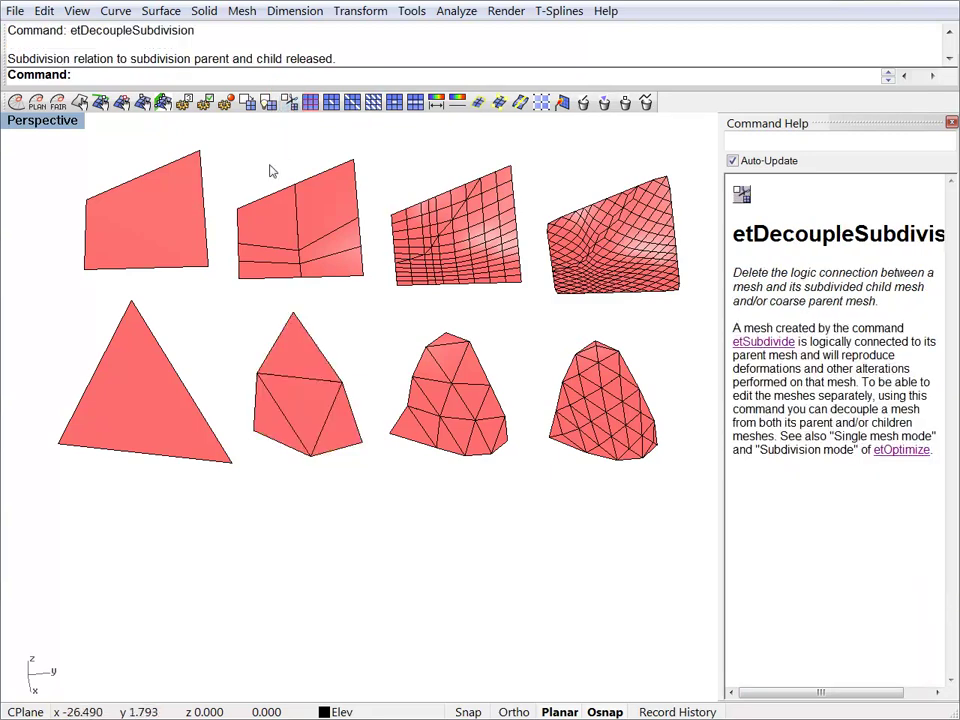
click(268, 102)
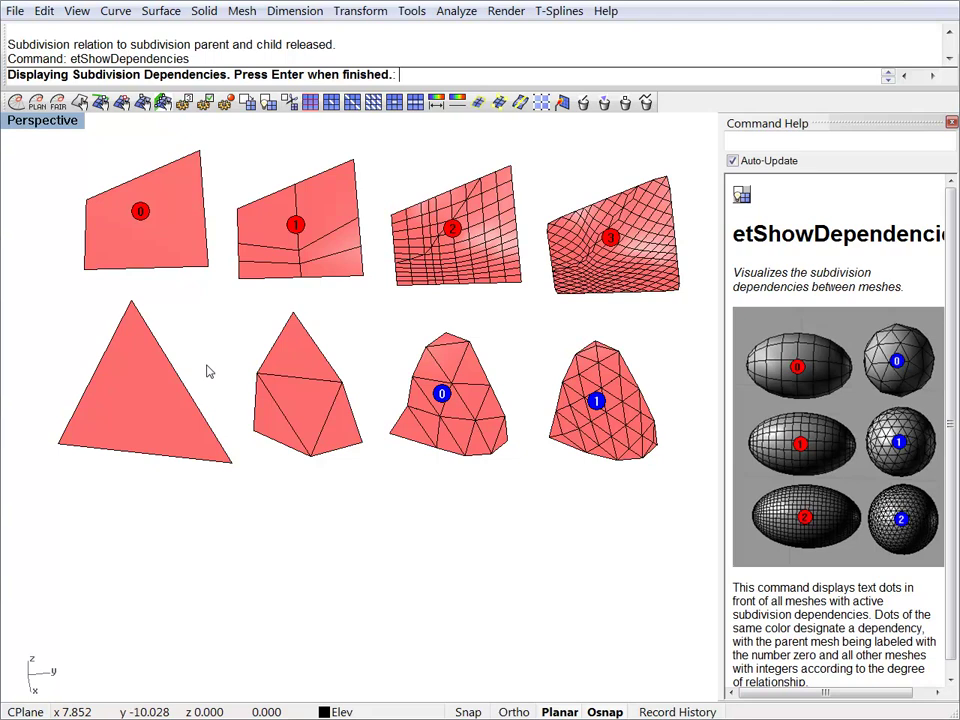
key(Return)
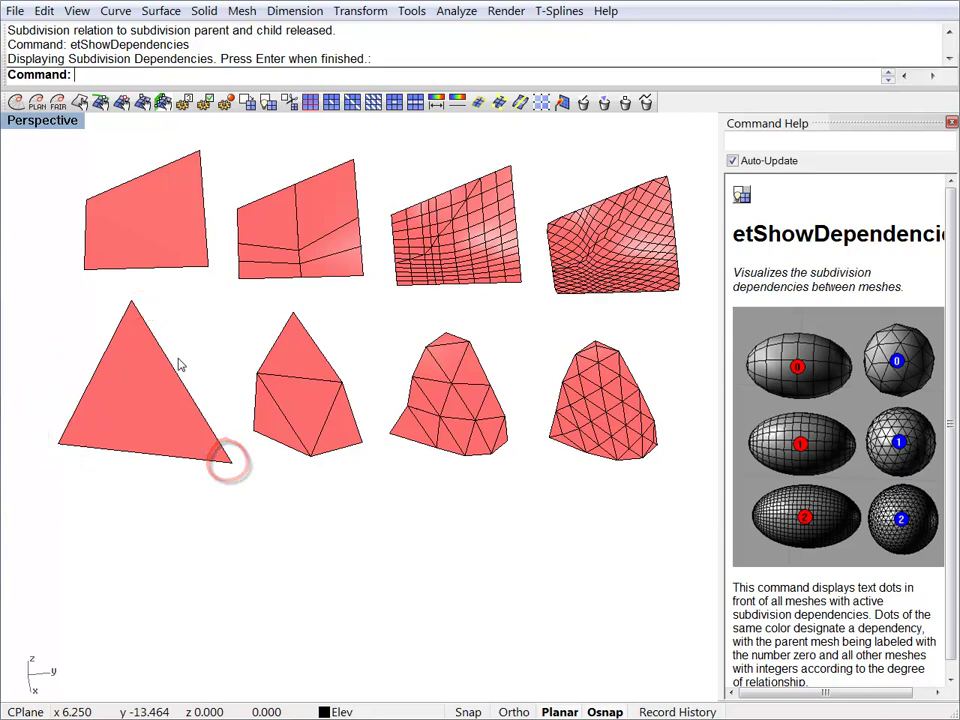
- Flag all three corner vertices of the original single-face triangle as fixed with etSetVertexFixed
click(163, 366)
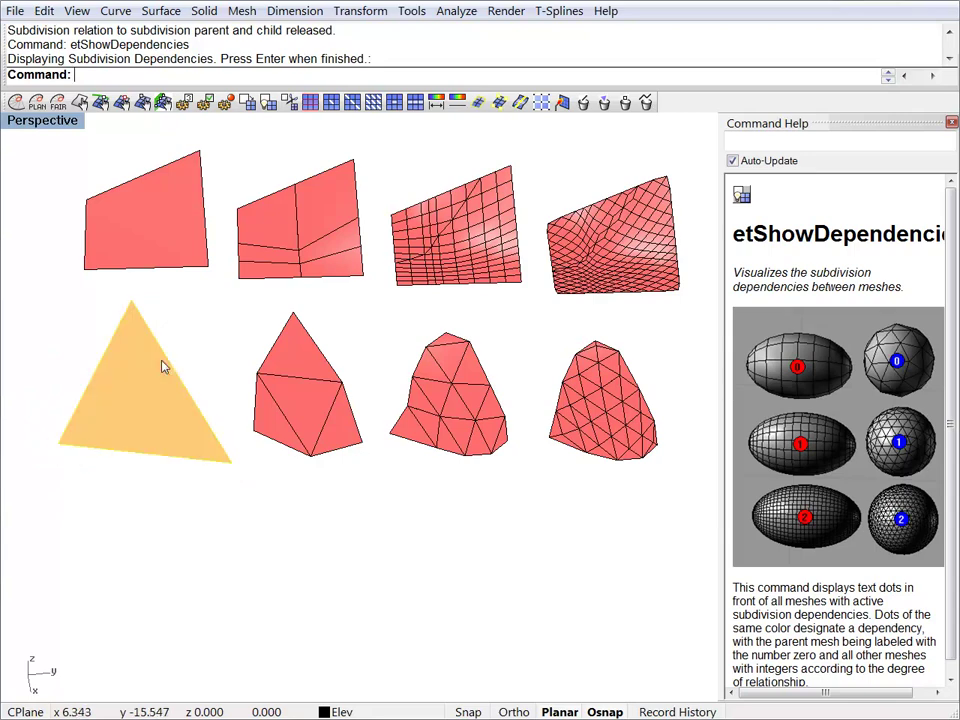
click(122, 104)
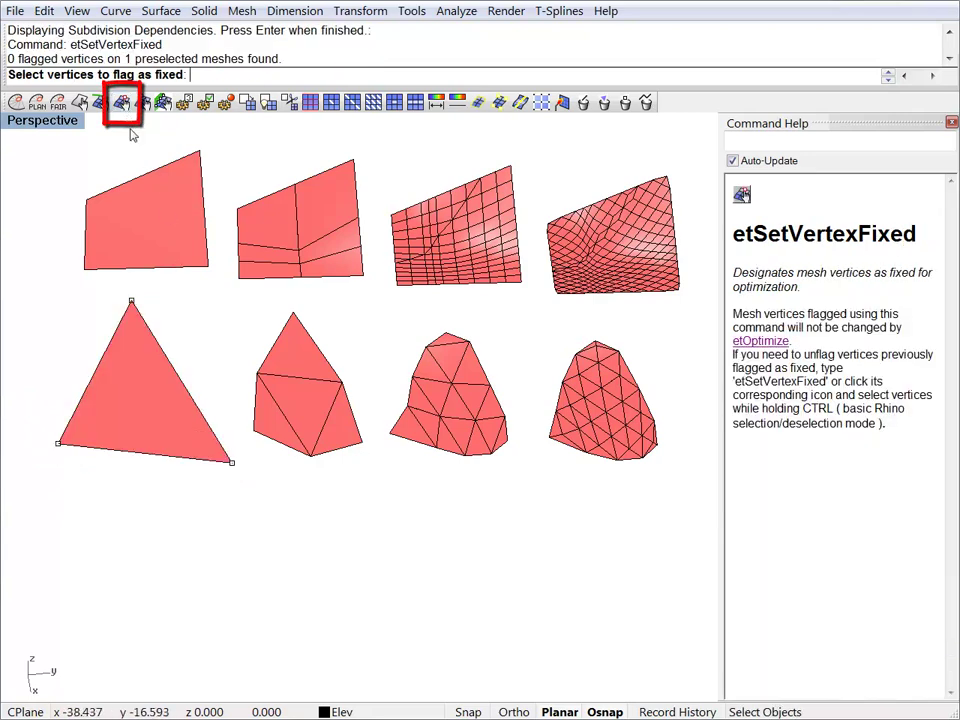
click(131, 301)
click(59, 446)
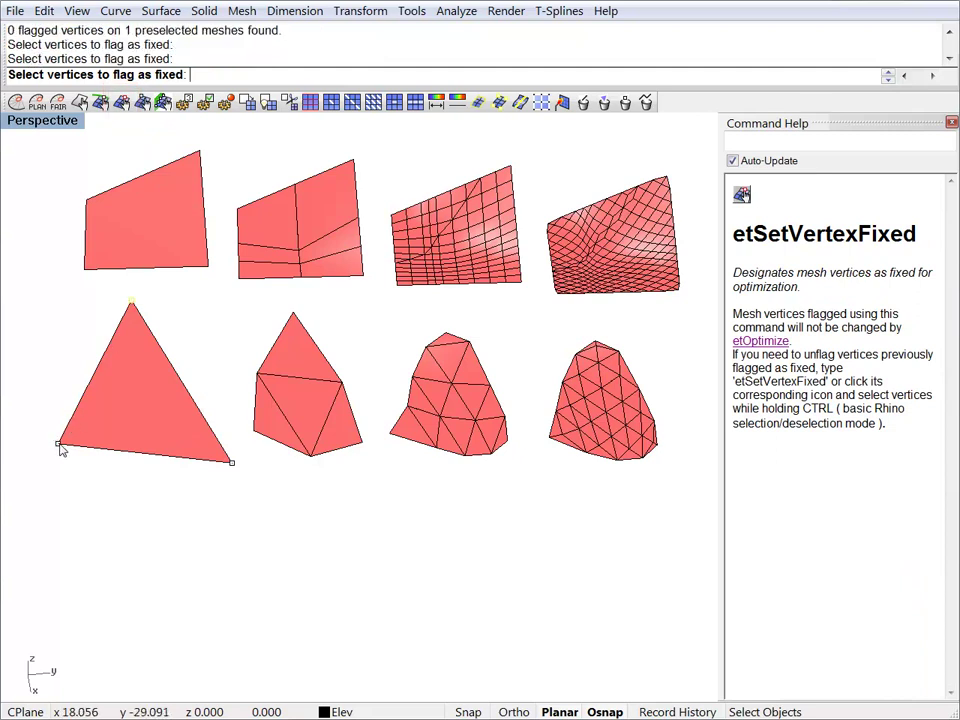
click(231, 463)
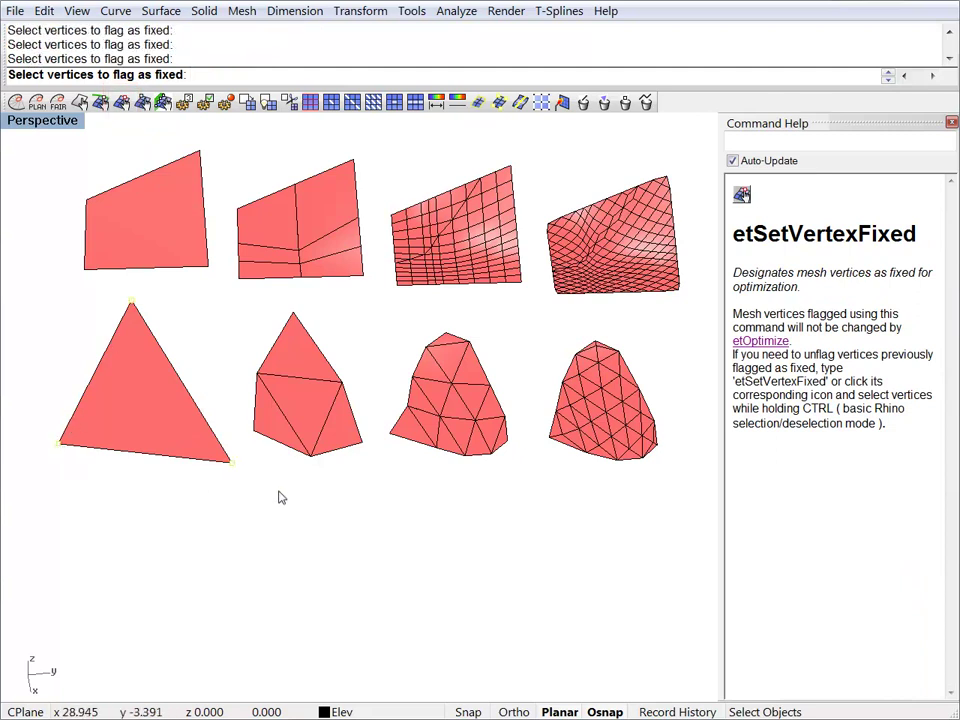
key(Return)
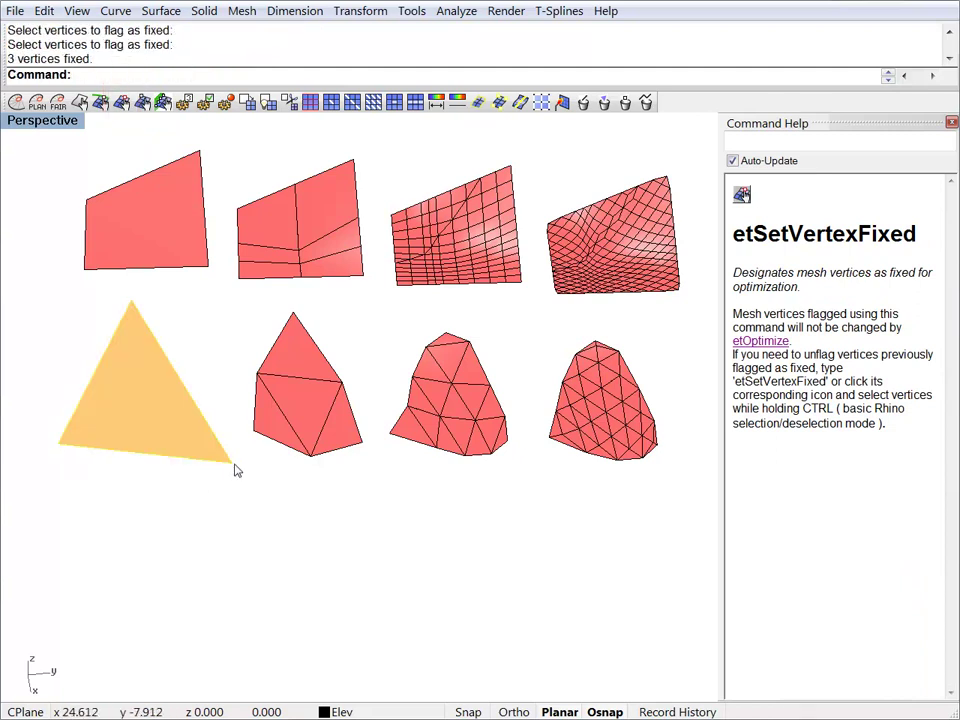
- Subdivide the fixed-corner triangle with etSubdivide using the Loop rule
click(246, 102)
click(165, 75)
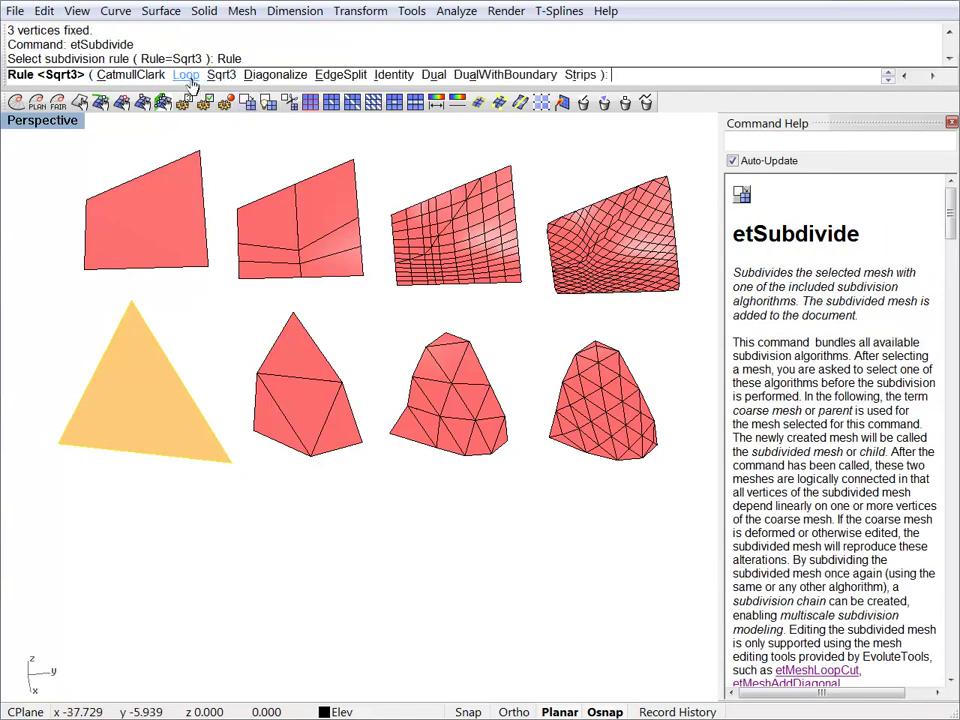
click(181, 73)
key(Return)
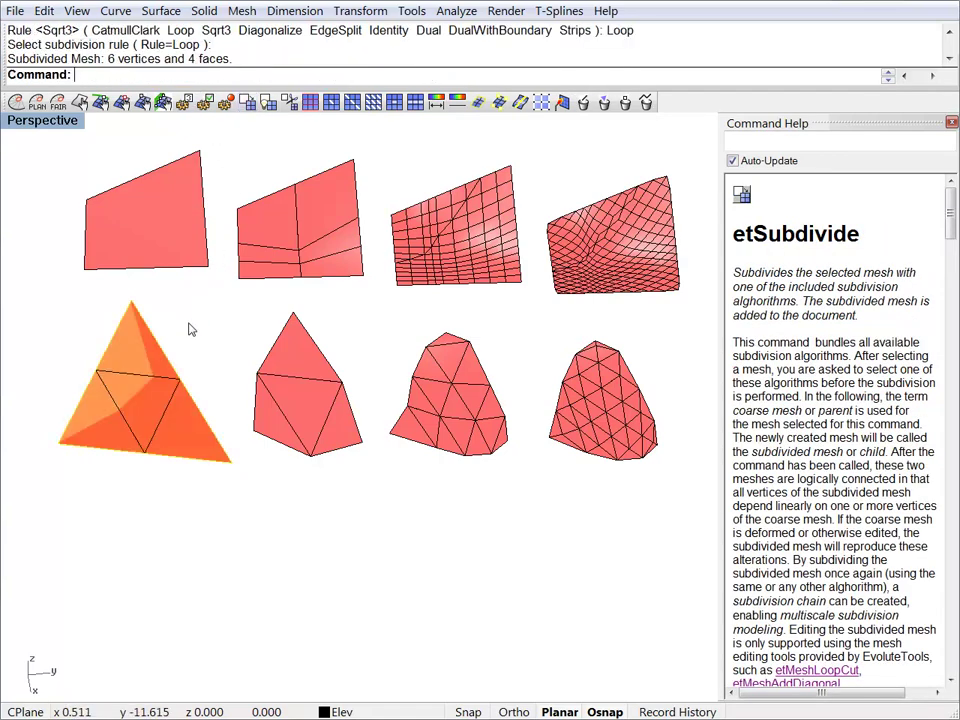
- Move the new four-face mesh about 30.4 units below the original triangle to start a third row
click(170, 400)
click(214, 450)
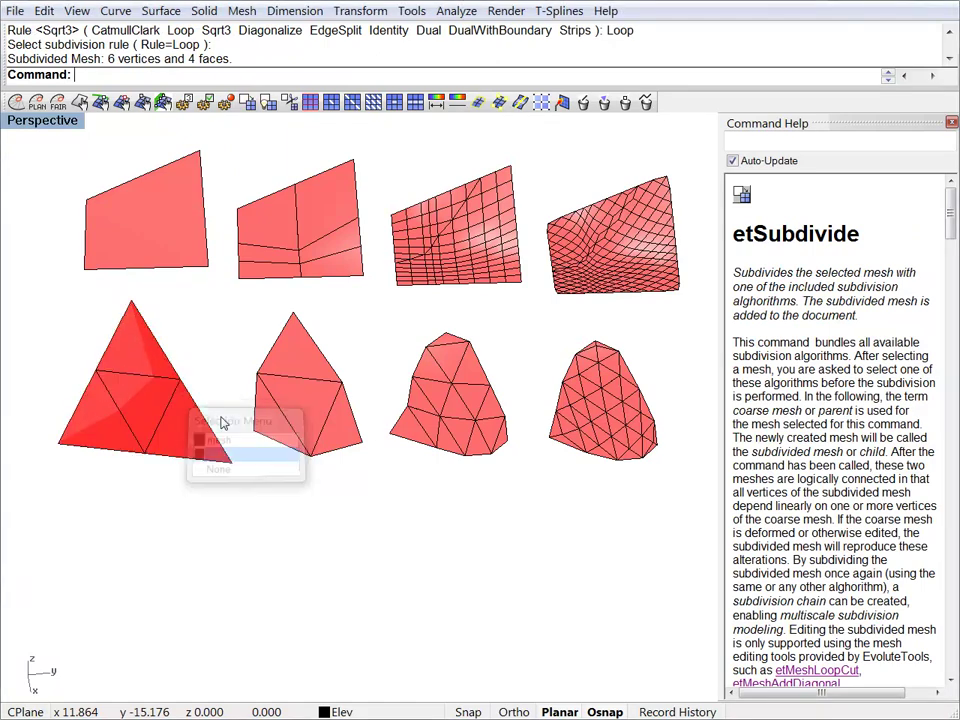
text(M)
key(Return)
click(216, 330)
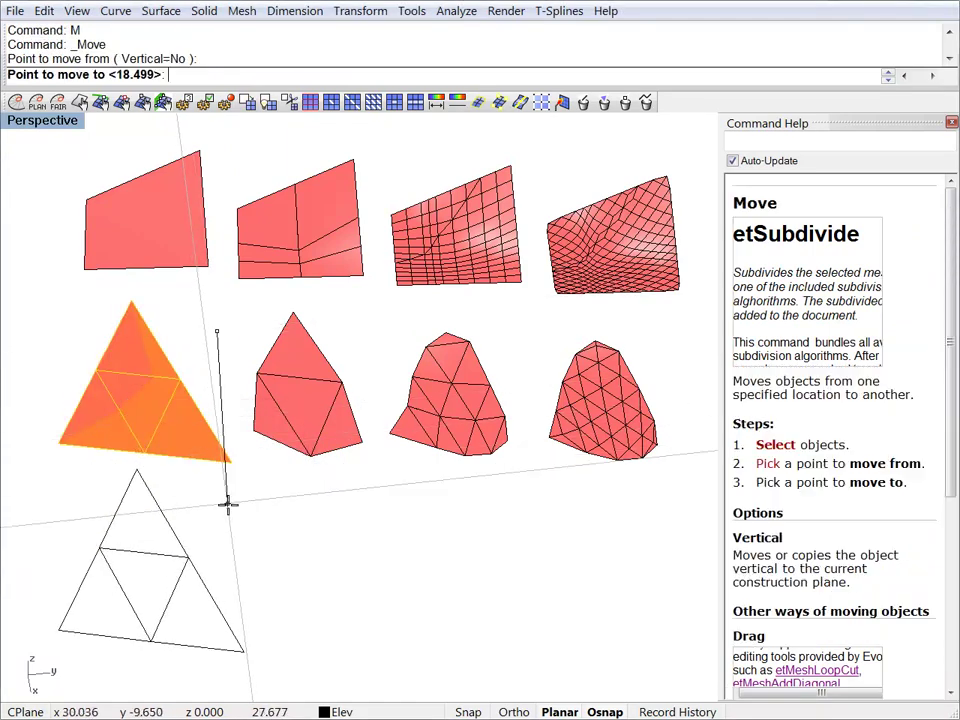
click(235, 522)
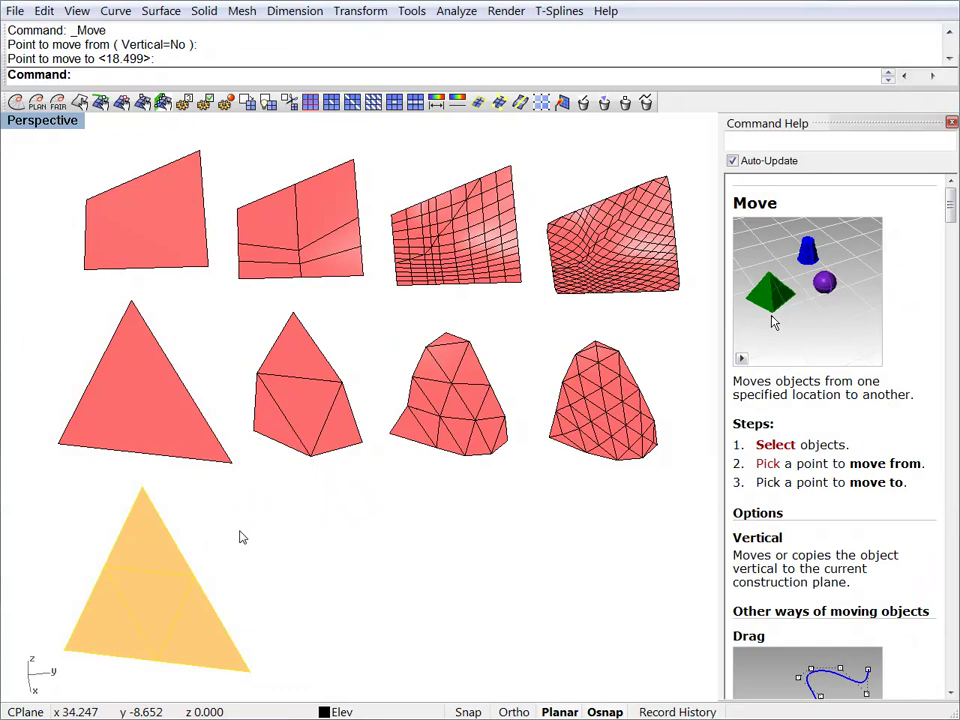
click(240, 545)
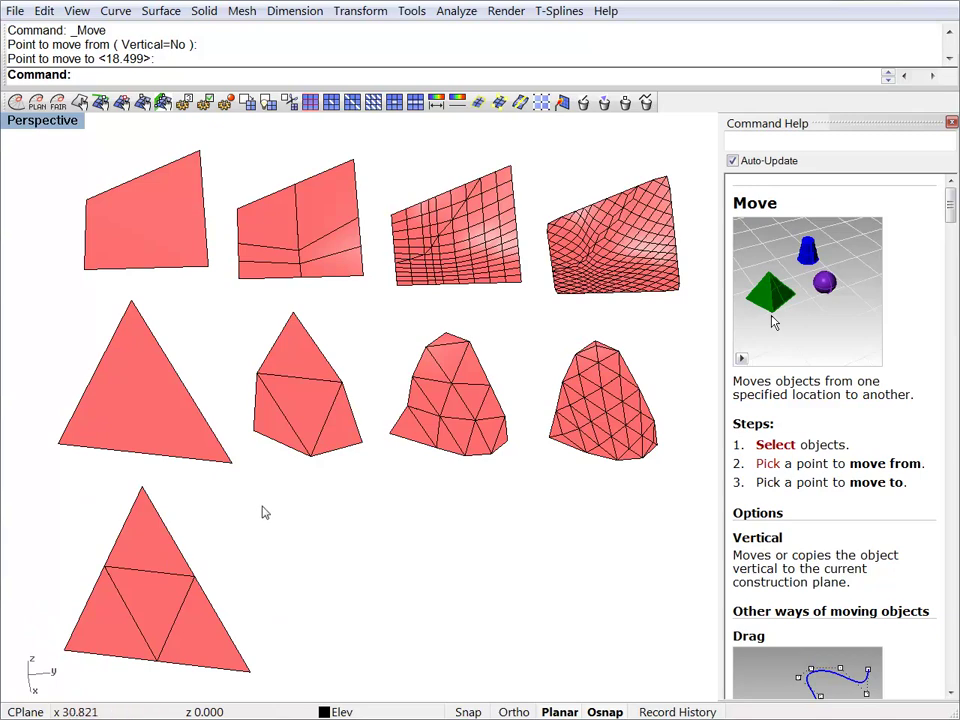
- Subdivide the four-face mesh in the third row with etSubdivide, keeping the Loop rule
click(148, 558)
click(248, 103)
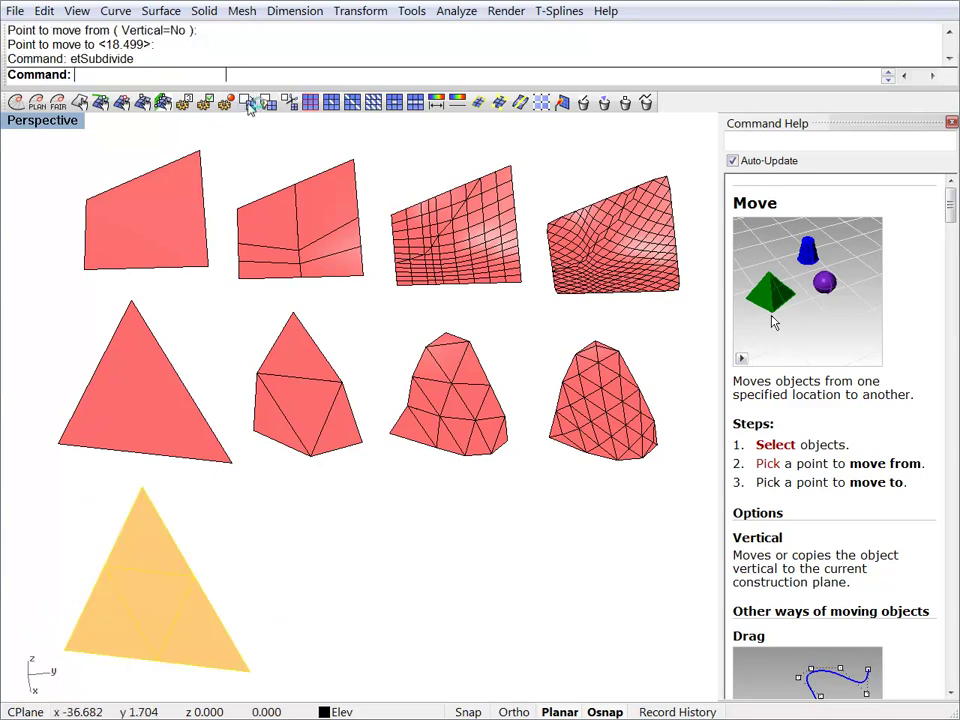
key(Return)
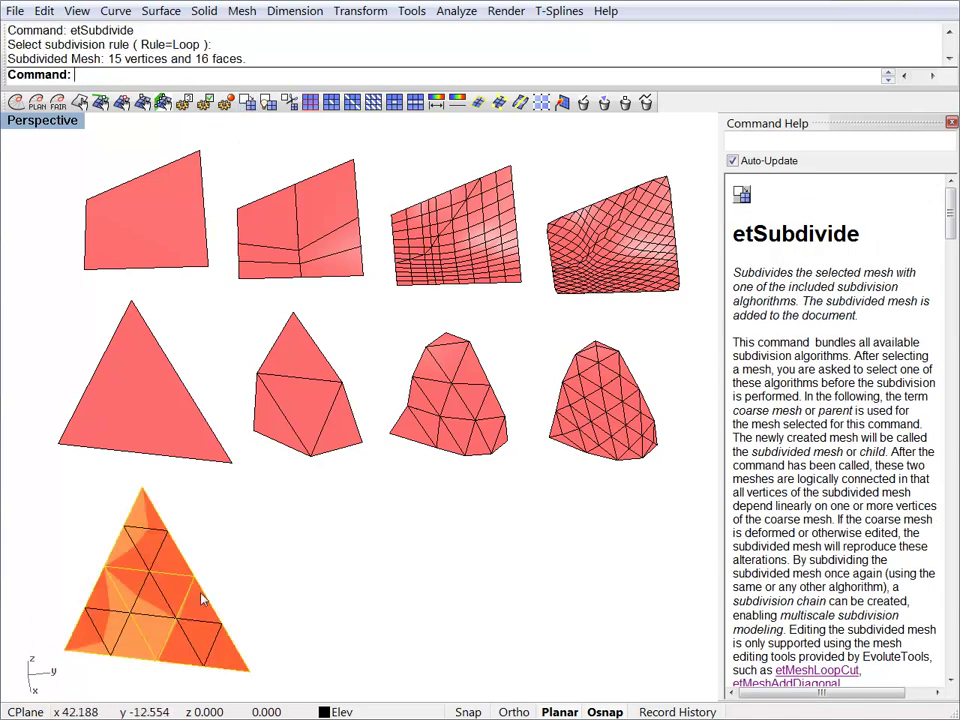
- Move the 16-face Loop-subdivided mesh sideways to become the second mesh in the third row
click(165, 598)
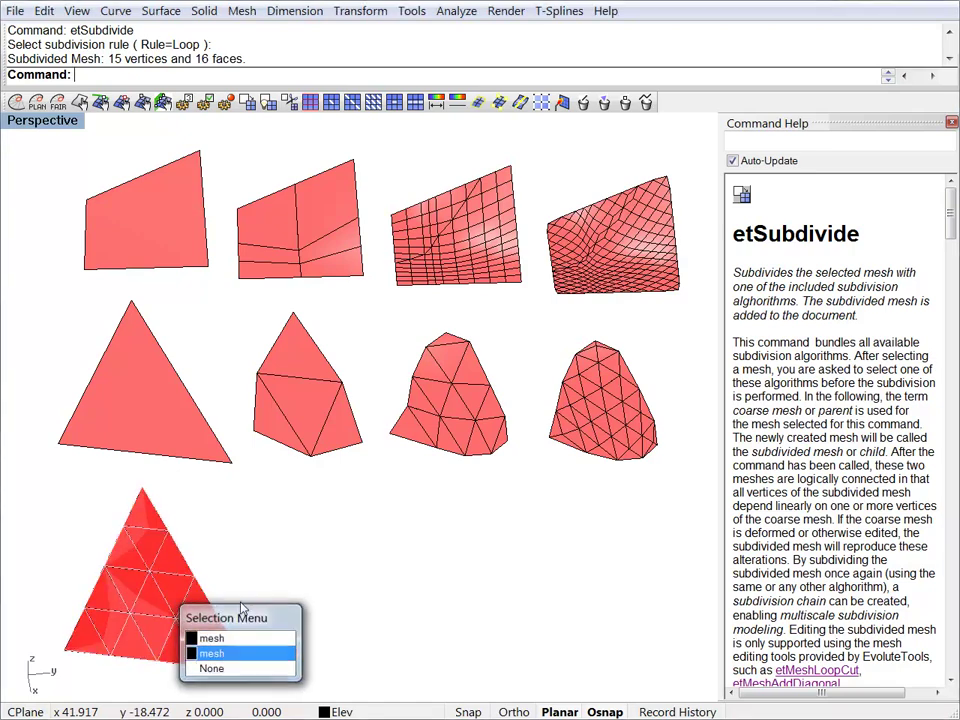
click(212, 594)
text(m)
key(Return)
click(237, 547)
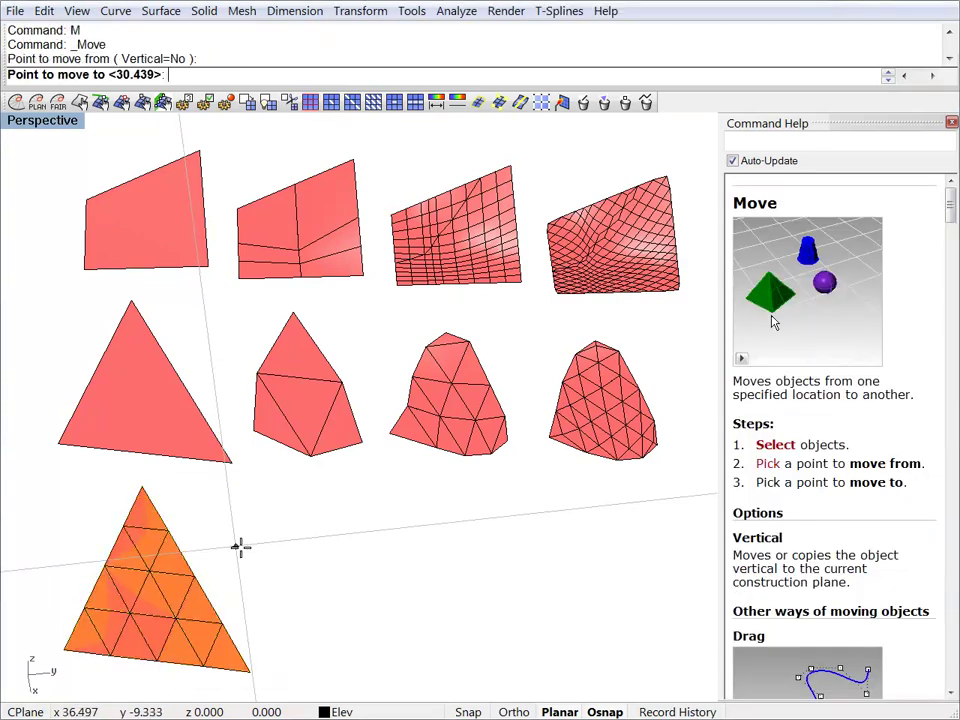
click(447, 552)
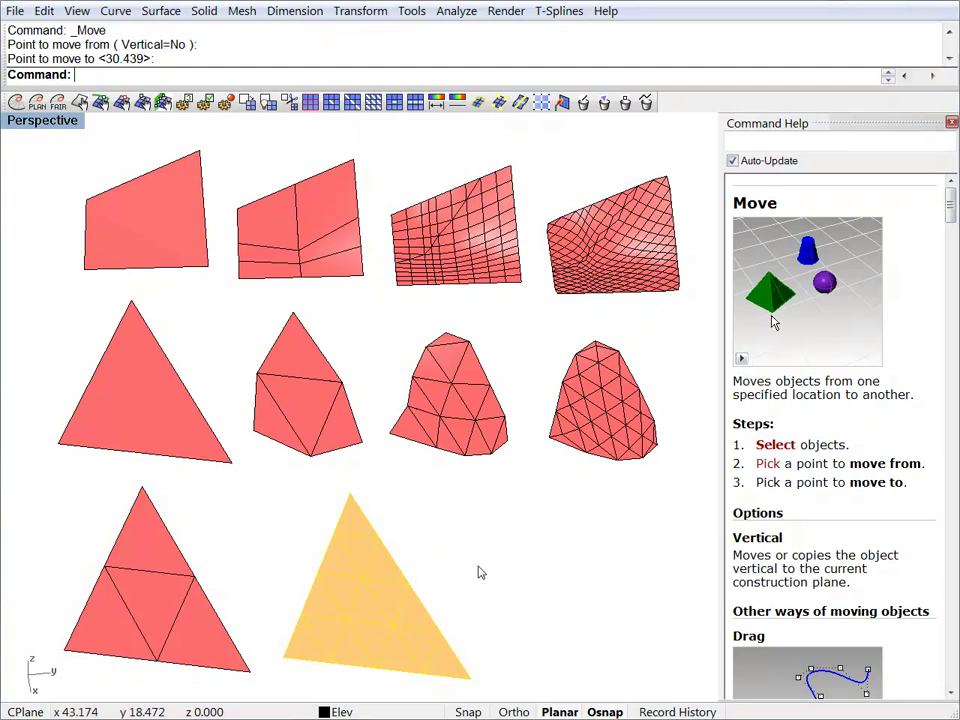
- Check which vertices are flagged as fixed across all meshes with etSetVertexFixed, leaving the flags as they are
click(478, 573)
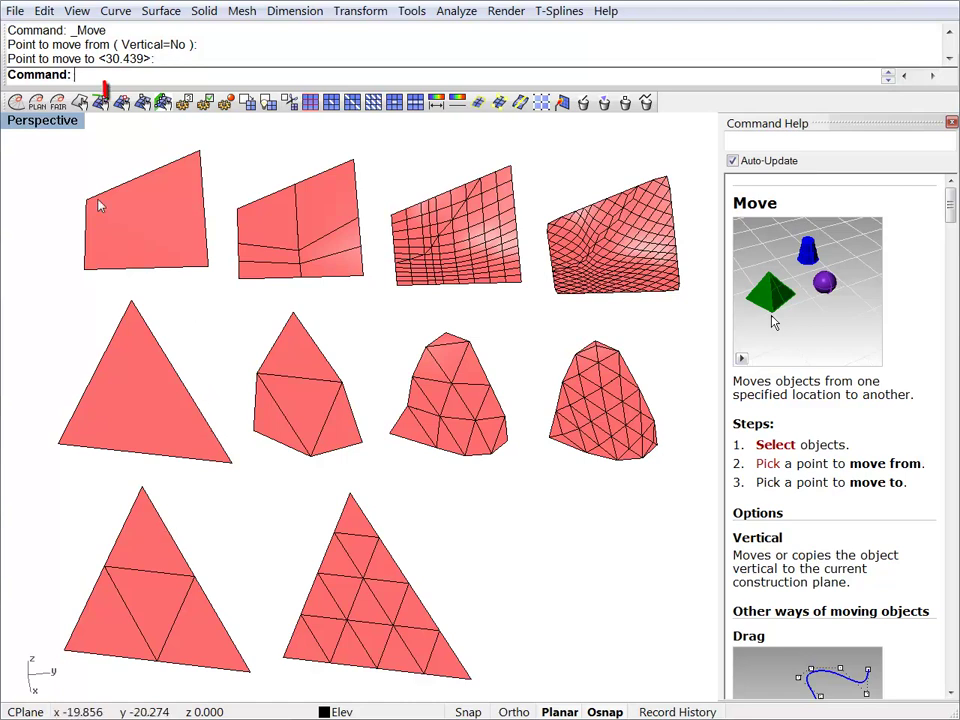
click(123, 104)
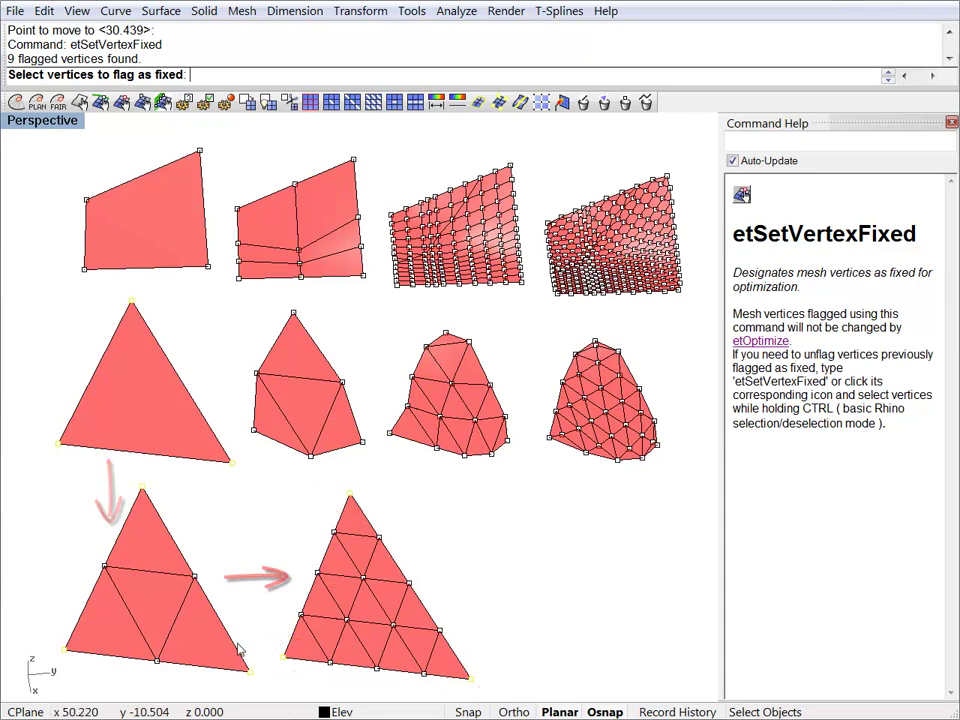
key(Escape)
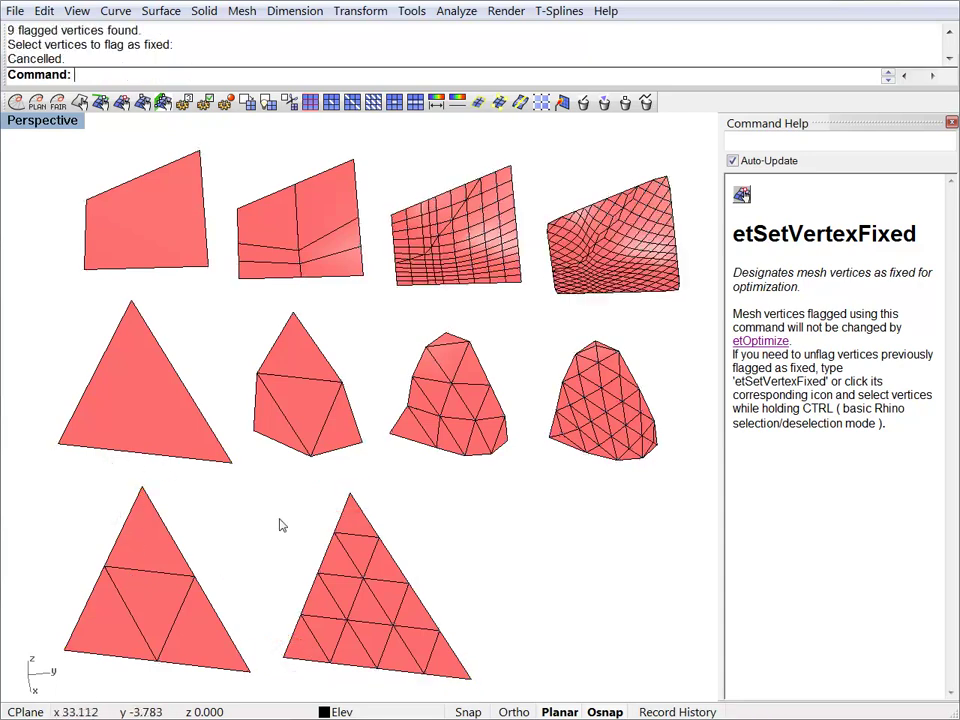
- Turn on the vertices of the four-face mesh in the third row and shift its top vertex sideways
click(145, 500)
key(F10)
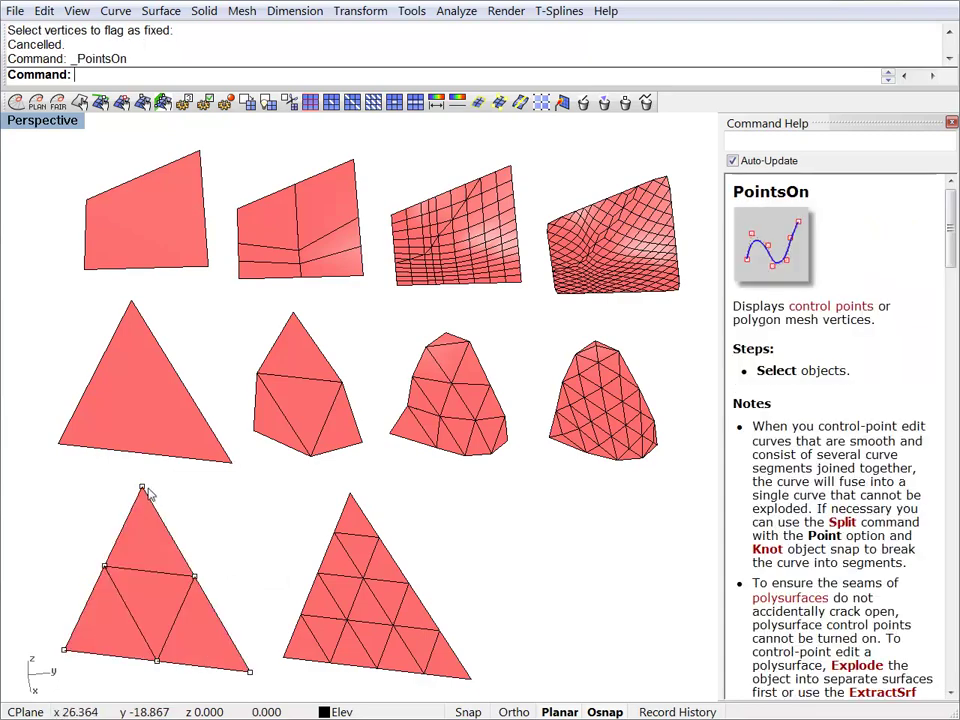
drag(144, 488, 191, 484)
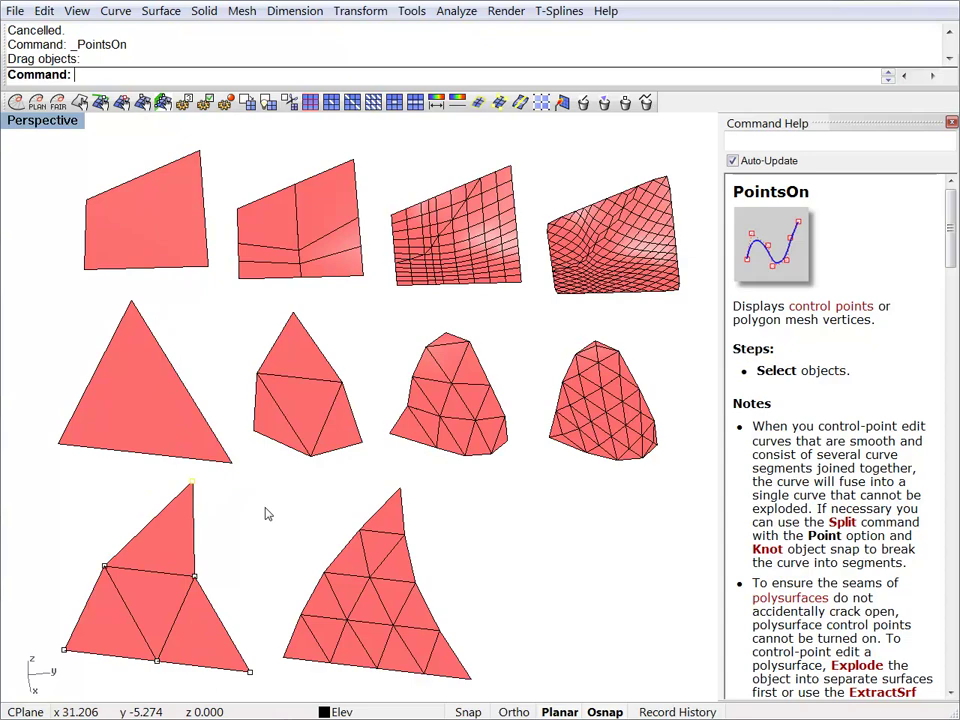
key(Escape)
- Display the subdivision dependencies of all three mesh rows with etShowDependencies
click(268, 102)
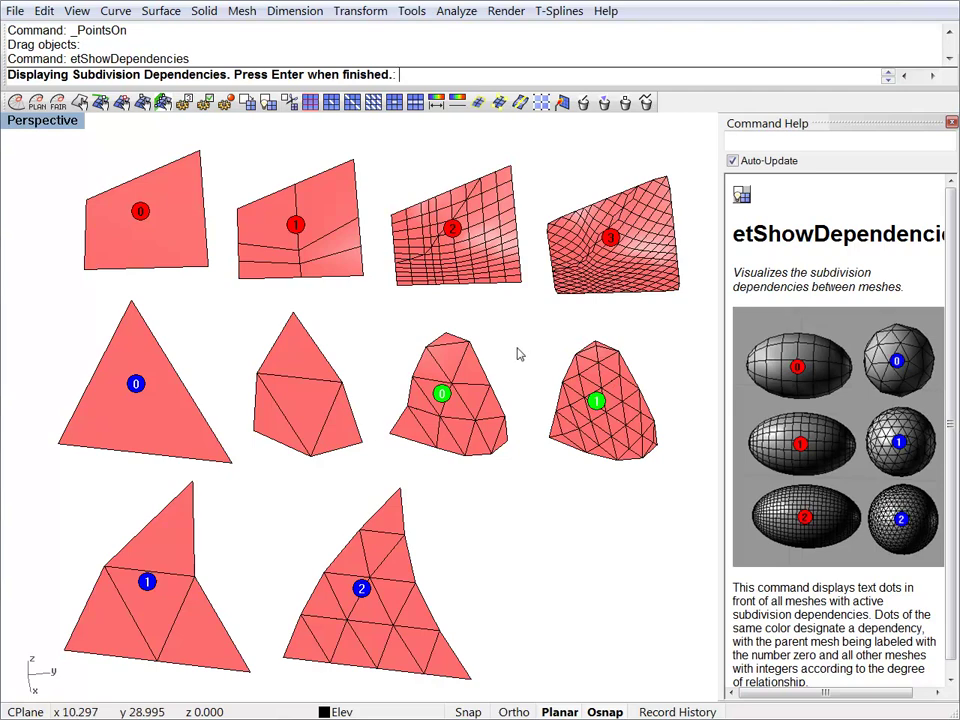
key(Return)
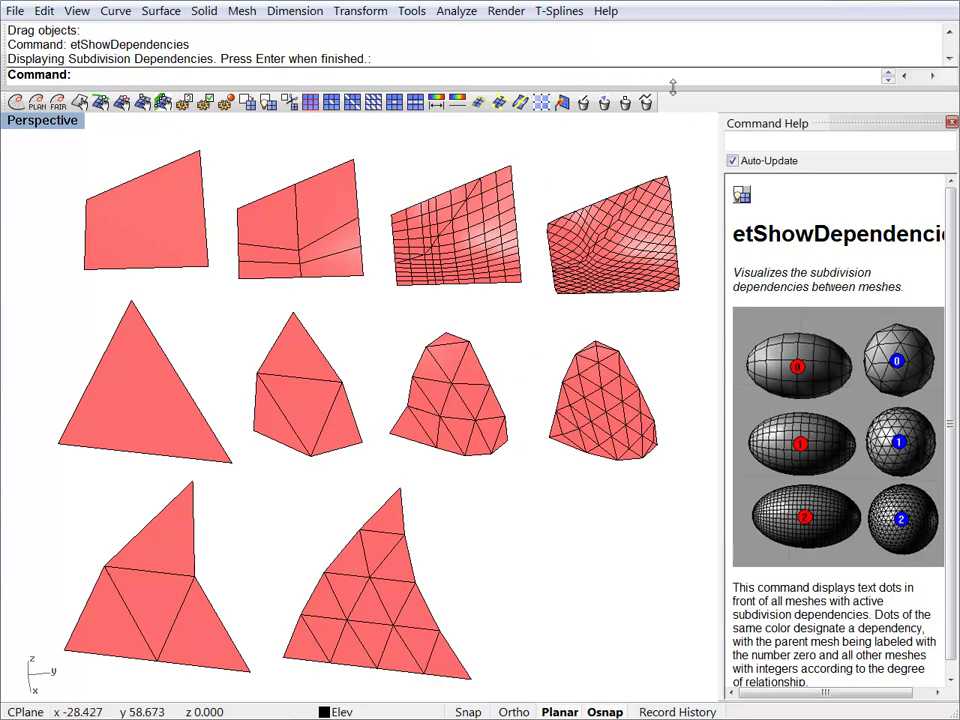
- Delete the edge beneath the topmost triangle of the third row's second mesh with etMeshDeleteEdge
click(583, 104)
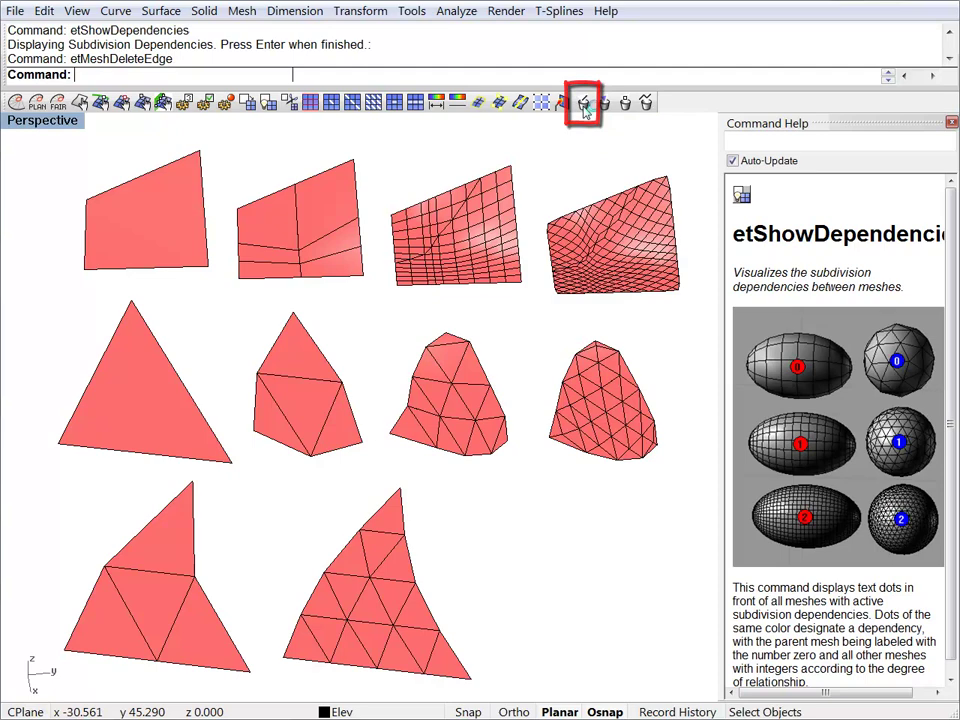
click(400, 538)
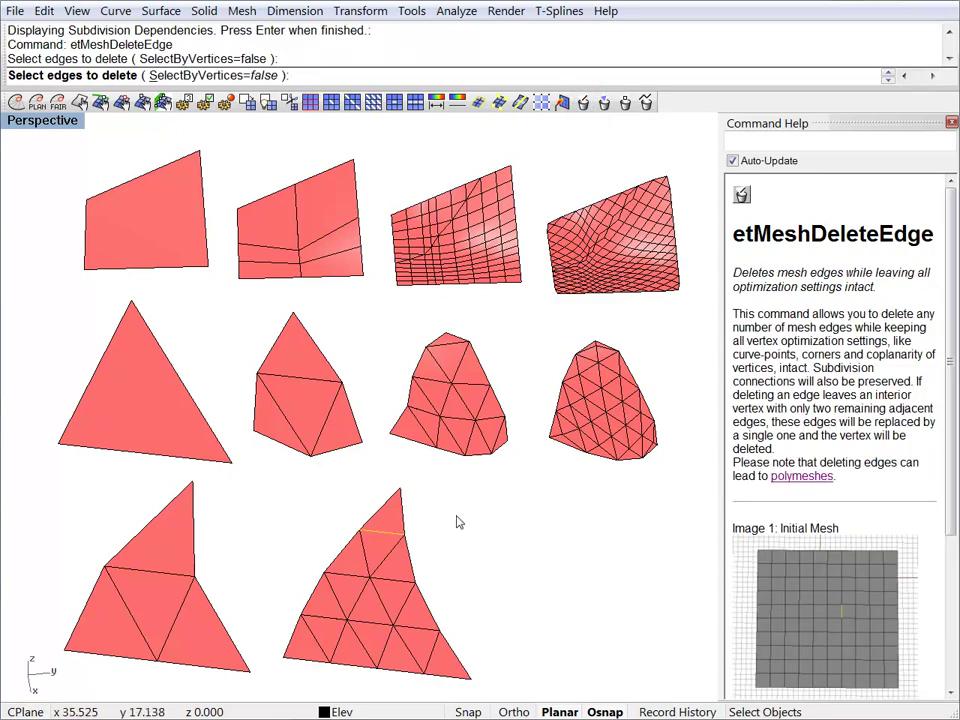
key(Return)
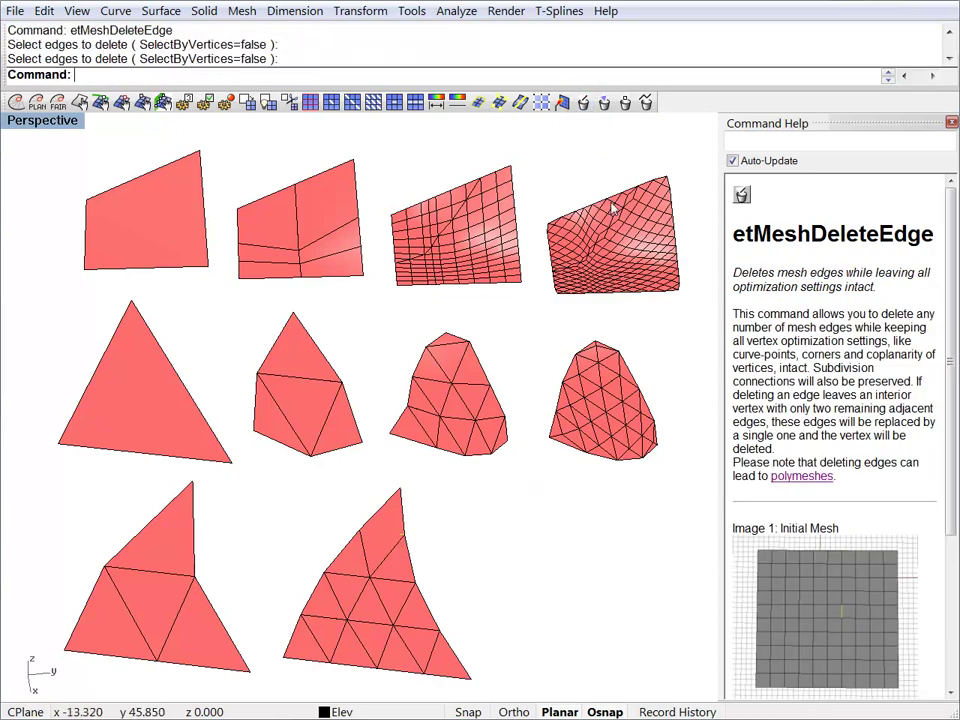
- Remove the merged top face of the third row's second mesh with etMeshDeleteFace
click(605, 104)
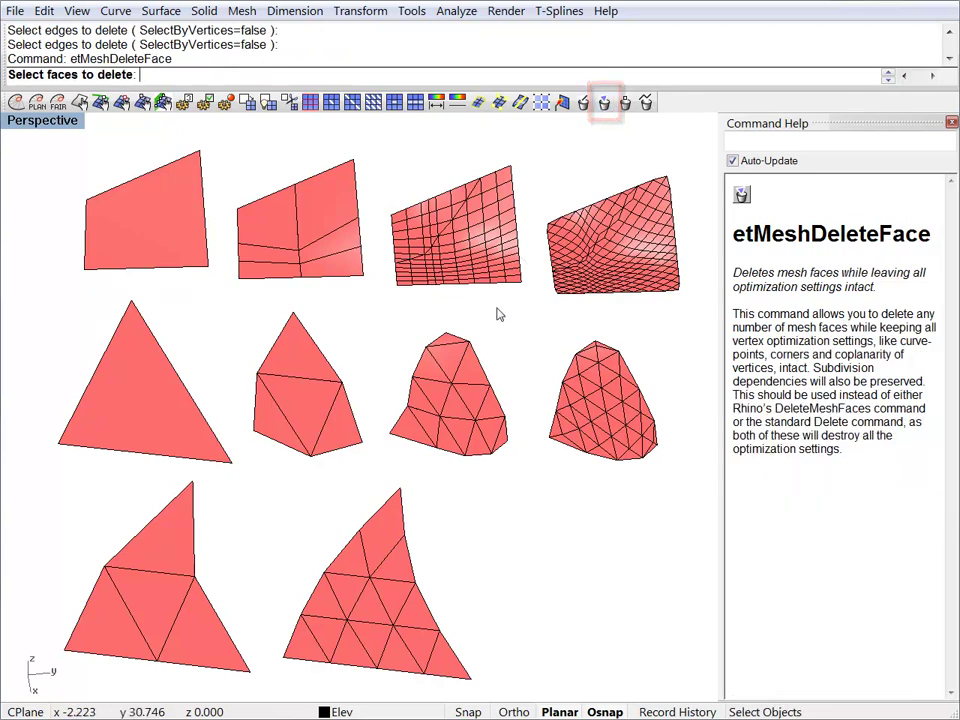
click(404, 510)
key(Return)
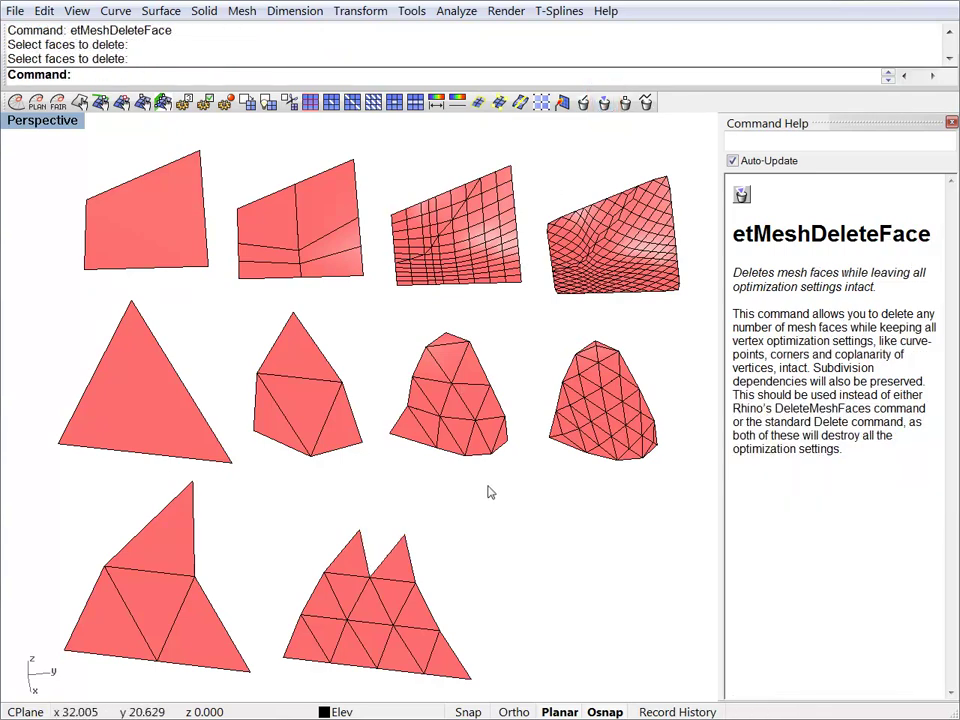
- Delete the tip vertex of the right-hand peak on the third row's second mesh with etMeshDeleteVertex
click(625, 104)
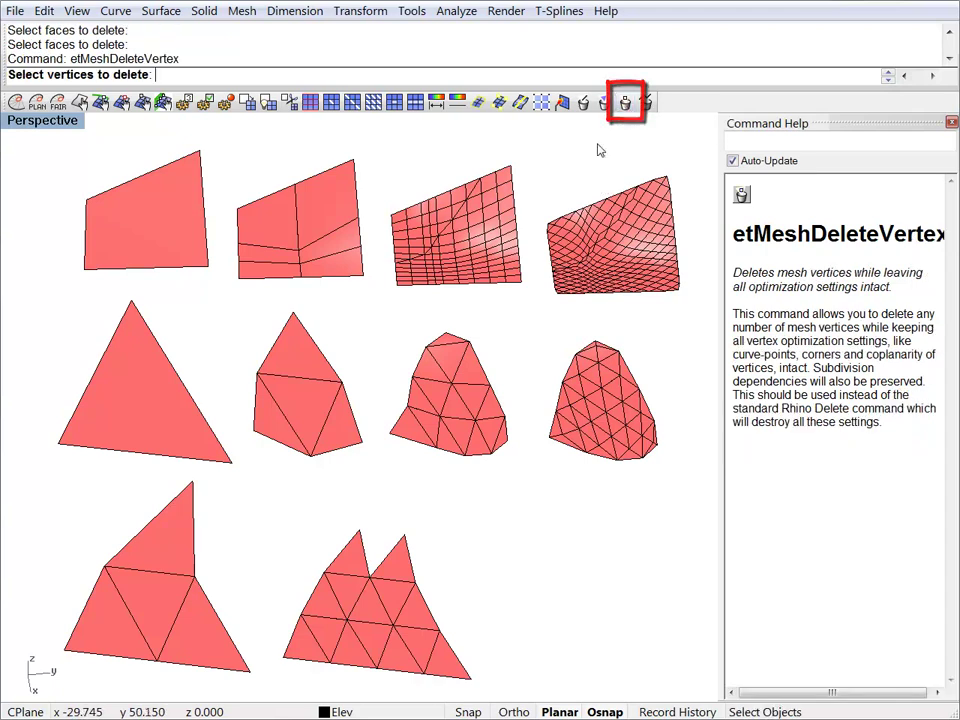
click(405, 539)
key(Return)
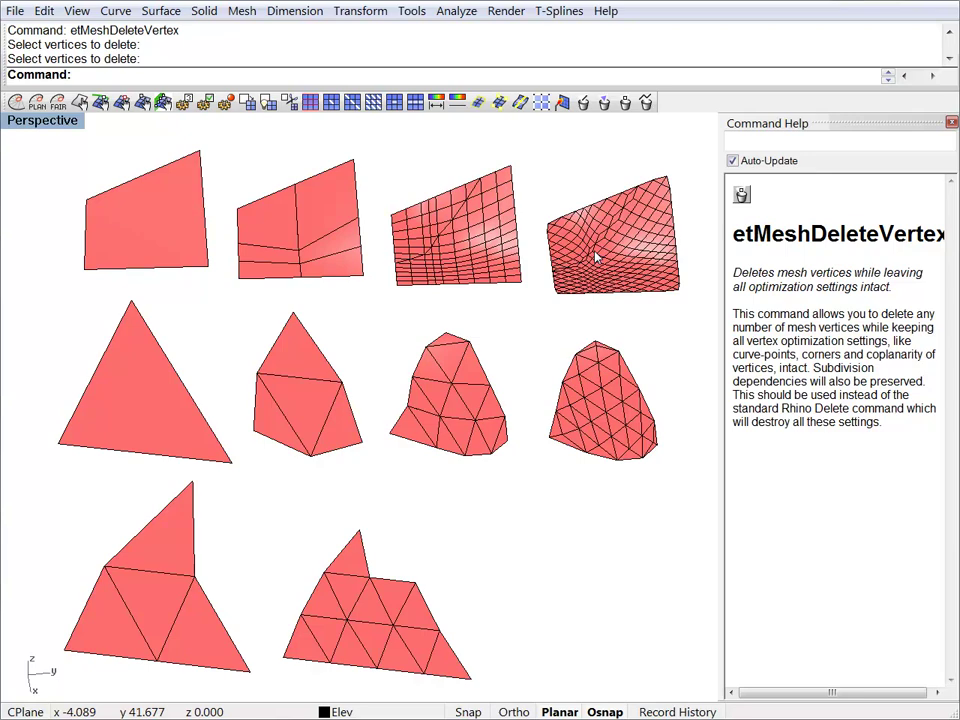
- Remove the lower horizontal polyline running across the third row's second mesh with etMeshDeletePolyline
click(645, 103)
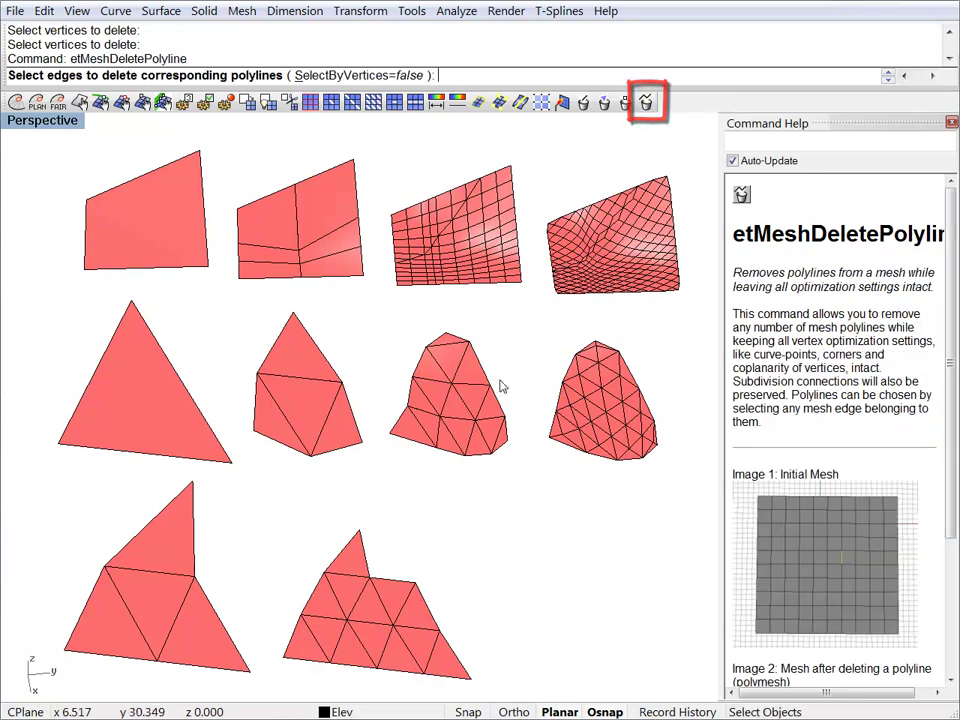
click(420, 630)
key(Return)
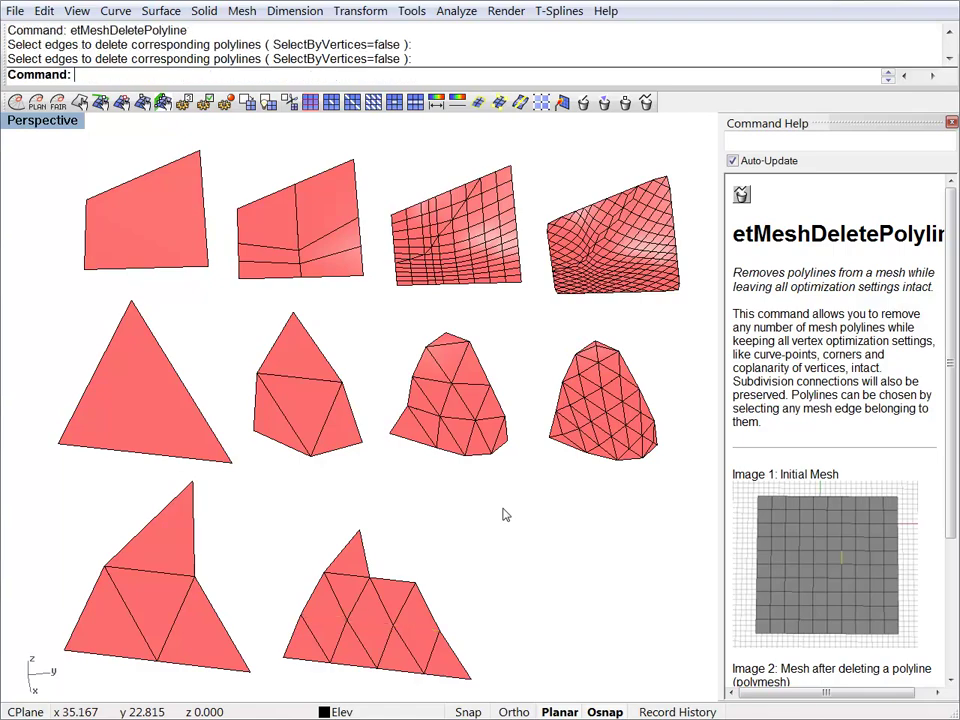
mouse_move(281, 561)
right_down()
mouse_move(336, 487)
mouse_move(296, 570)
right_up()
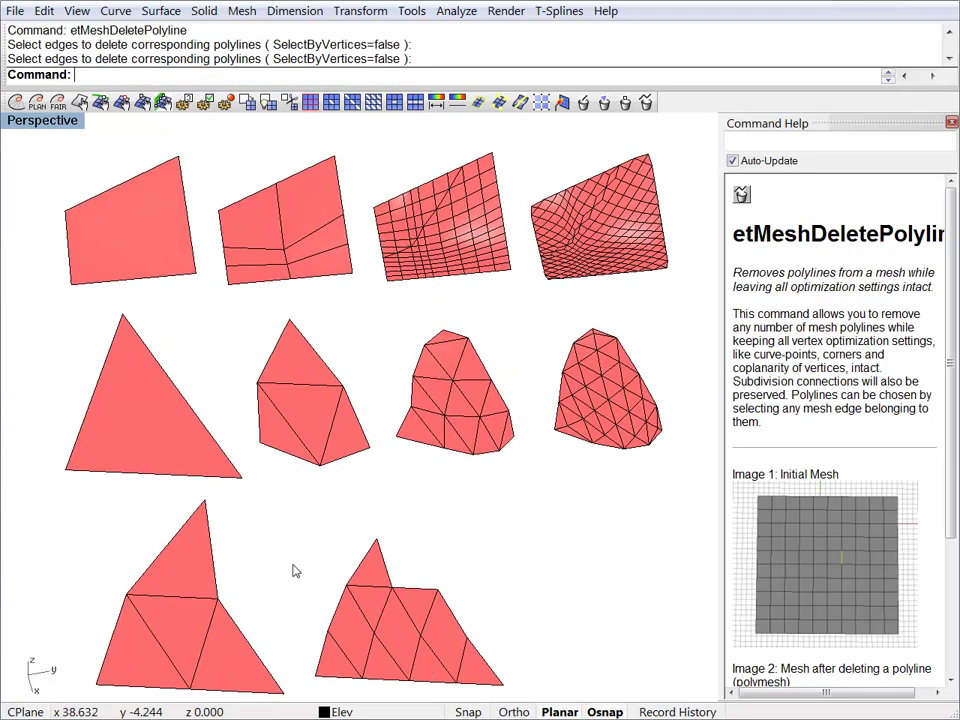